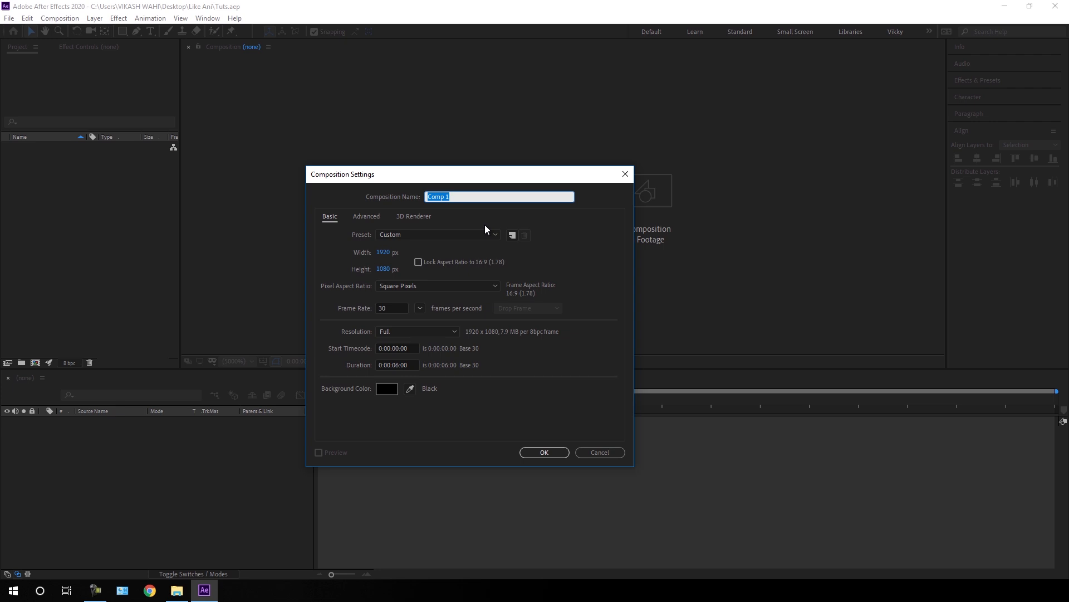
Step: Create a composition named Main with a frame rate of 30 fps, 1920 × 1080 px and a duration of 0:00:06:00
key(BackSpace)
text(Main)
click(421, 310)
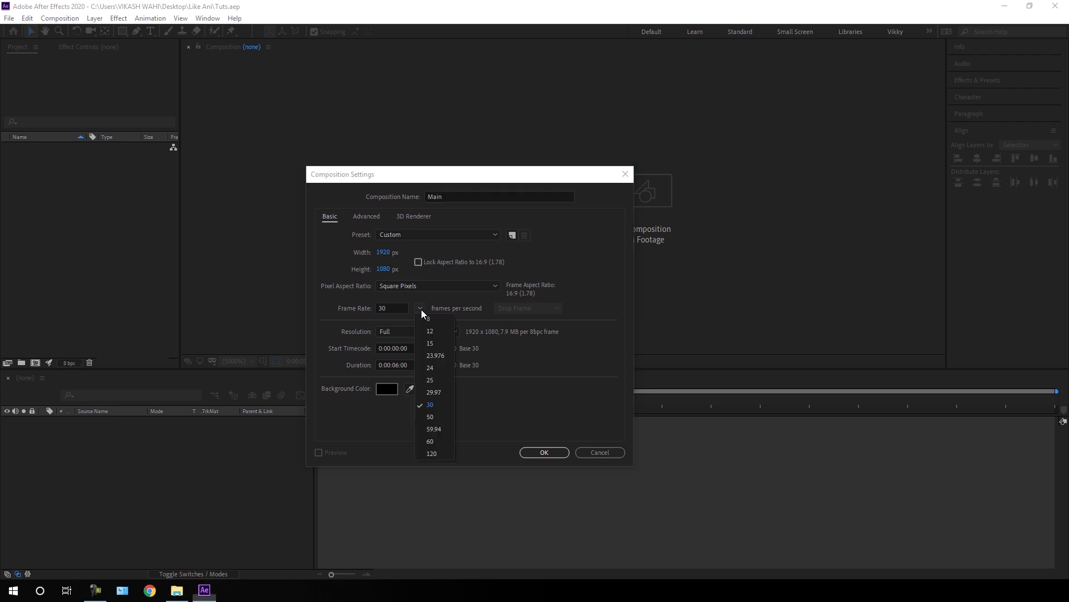
click(438, 405)
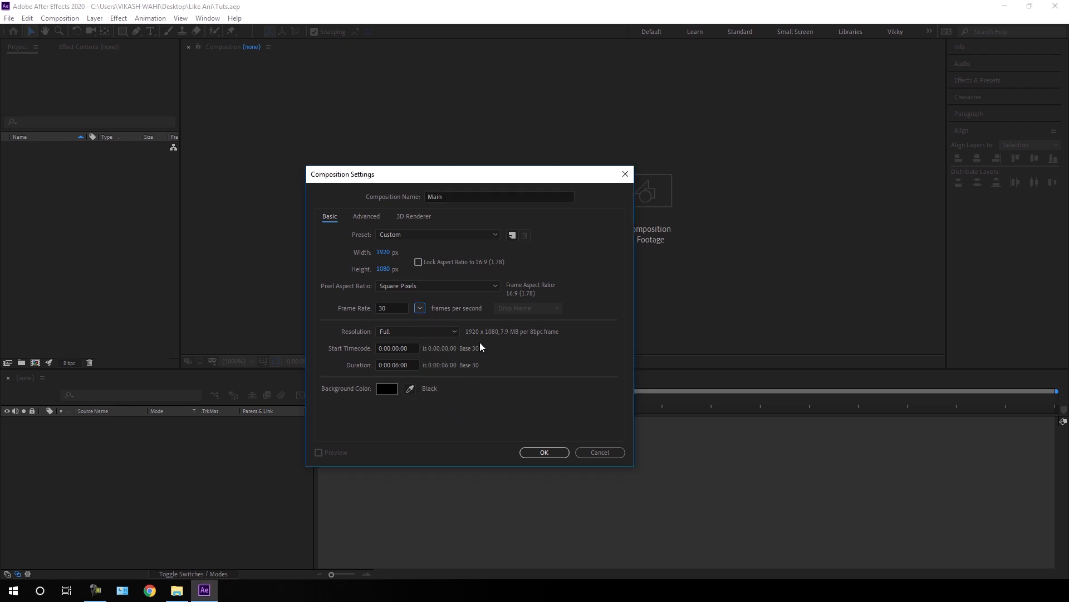
click(423, 309)
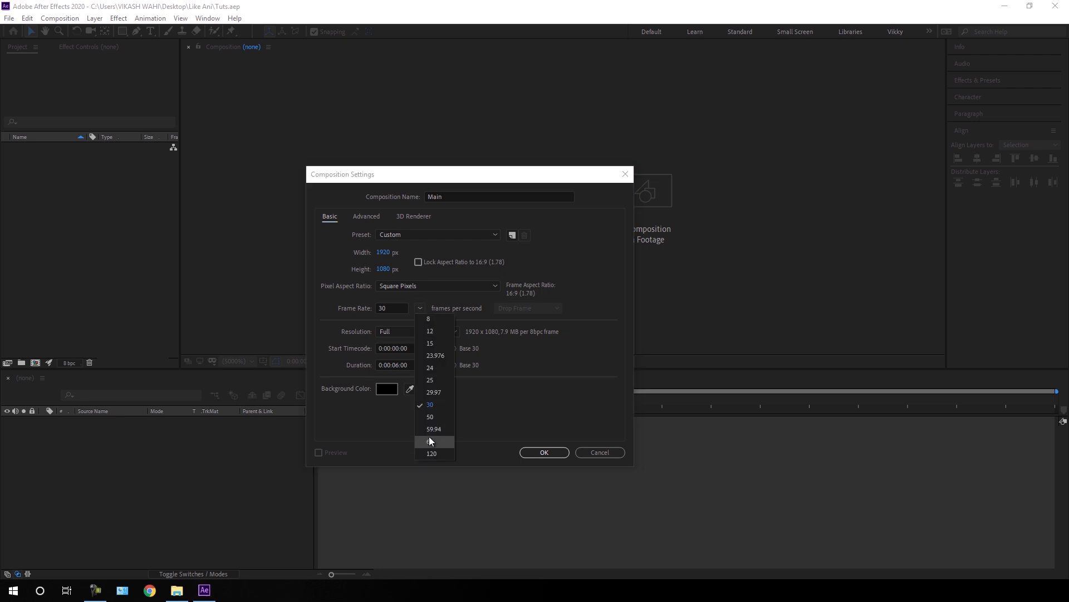
click(427, 305)
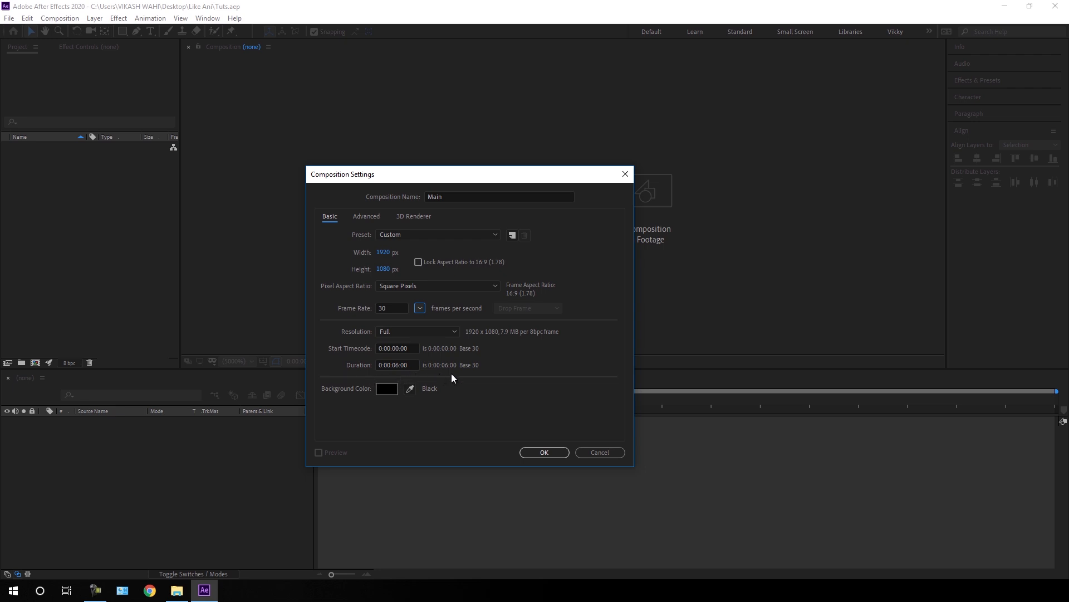
click(546, 452)
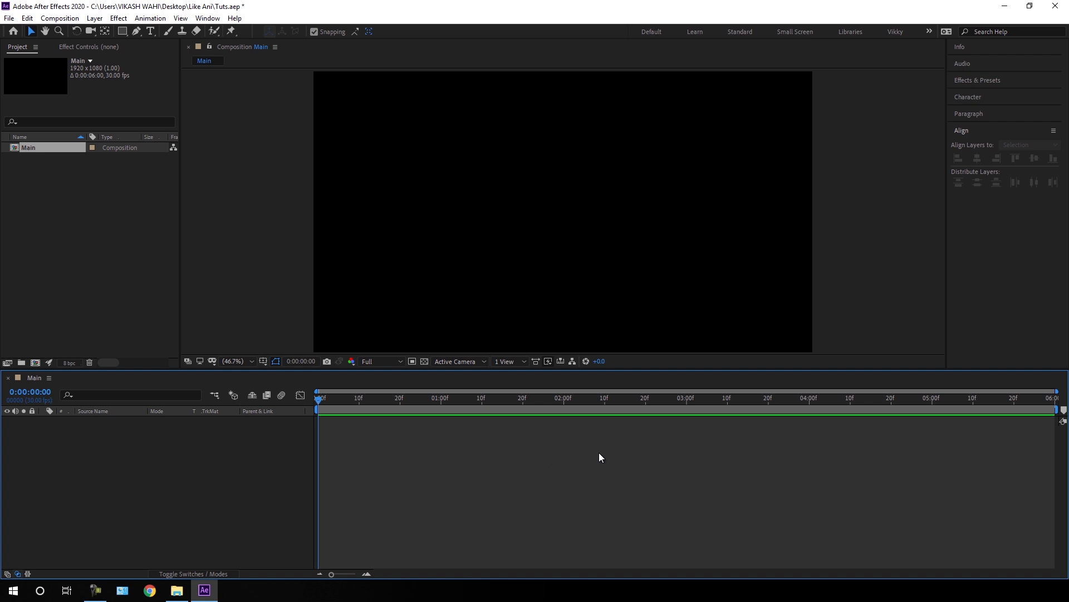
Step: Draw a wide rectangle of about 1142 × 261 px near the composition's centre with a solid white FFFFFF fill and no stroke
click(123, 31)
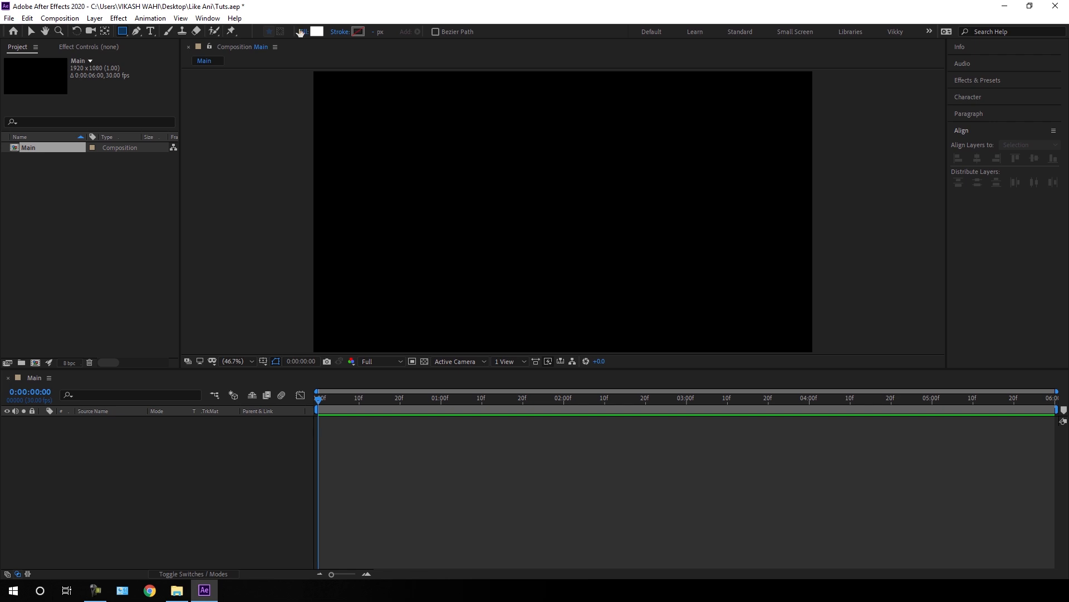
click(299, 31)
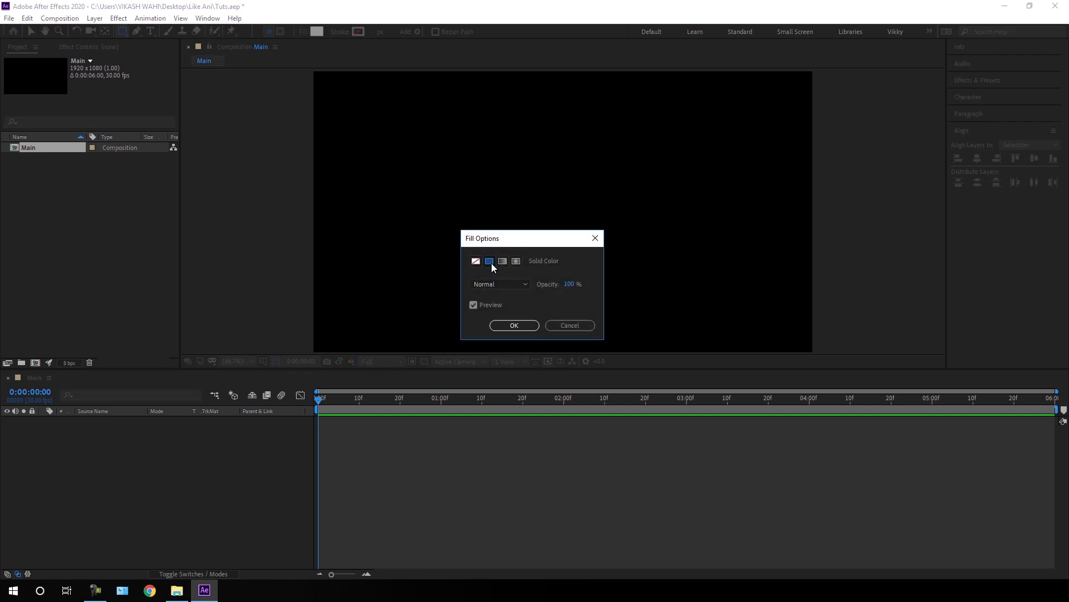
click(514, 324)
click(315, 31)
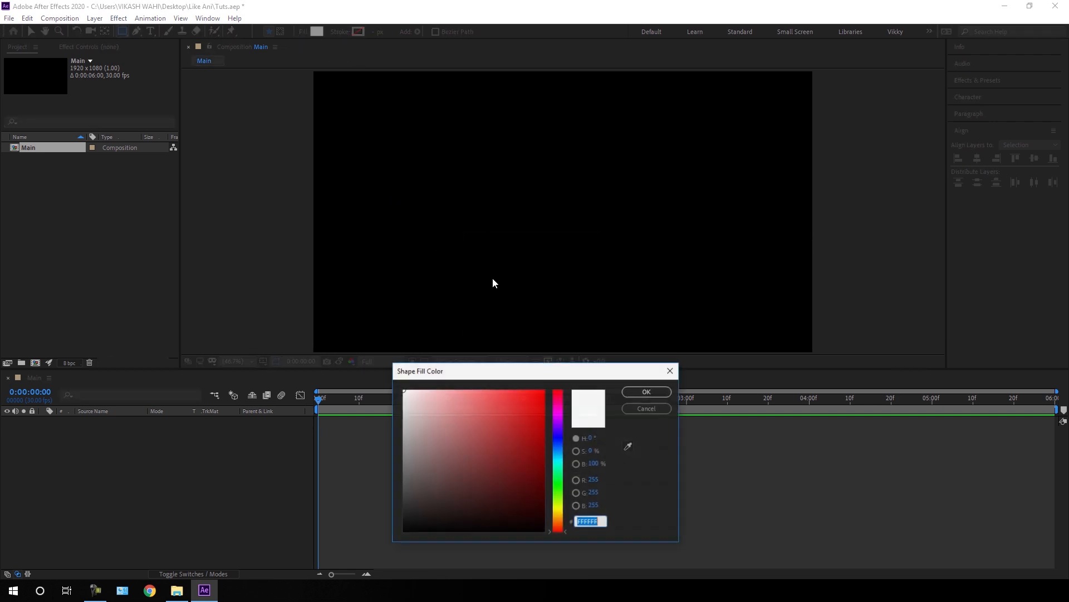
click(645, 392)
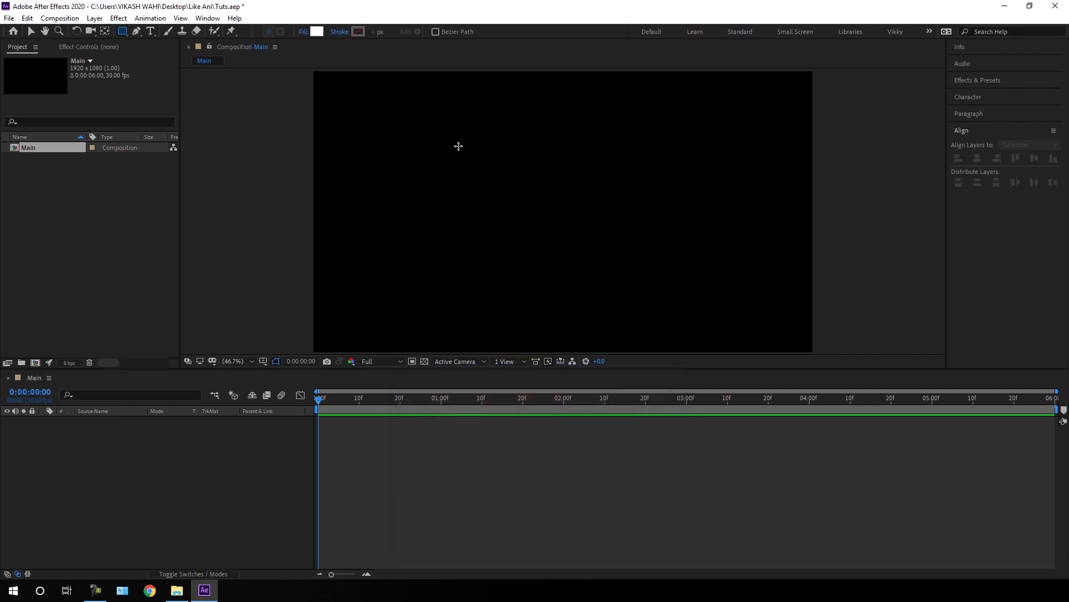
click(340, 32)
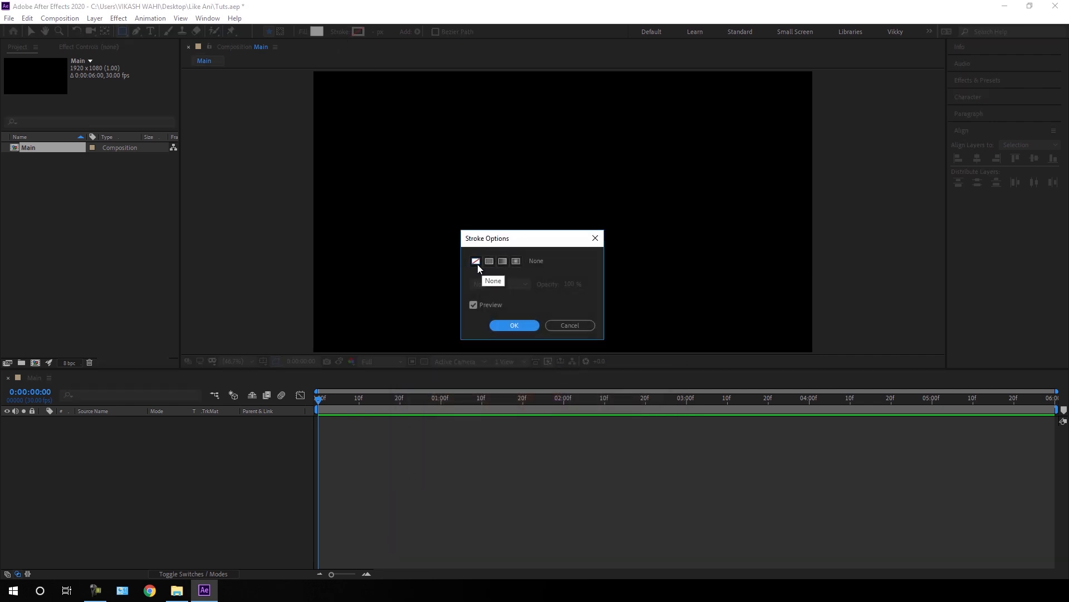
click(508, 329)
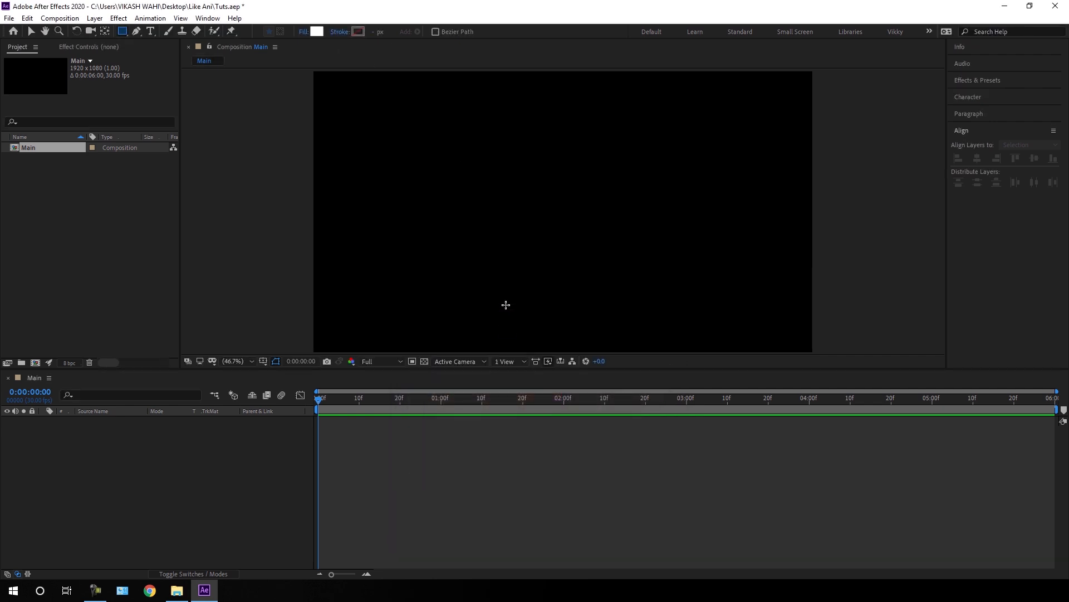
mouse_move(433, 179)
mouse_down()
mouse_move(587, 261)
mouse_move(730, 246)
mouse_up()
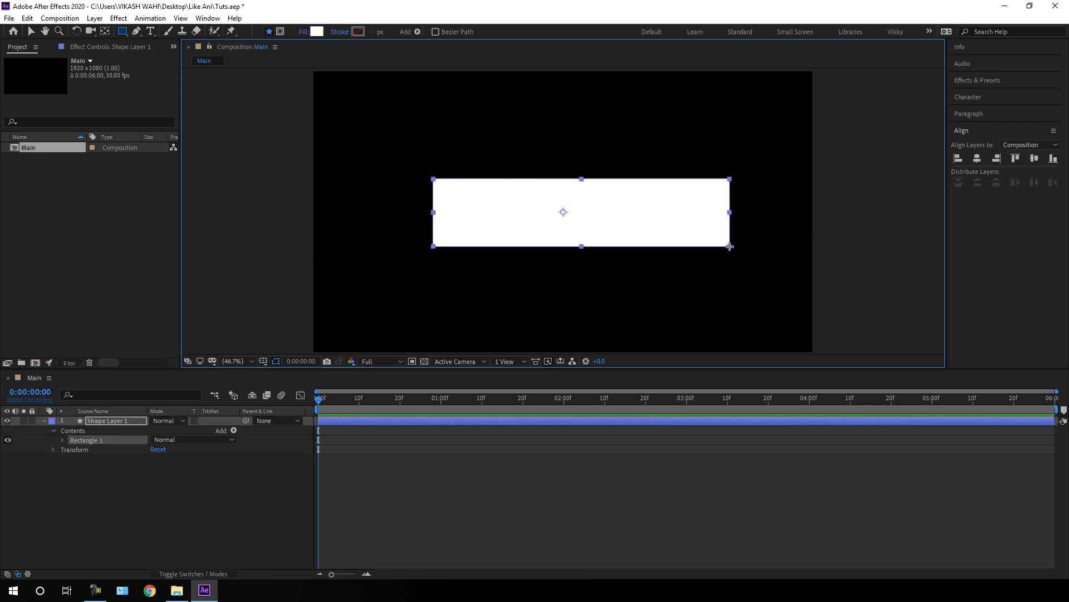
Step: Unlink the rectangle path's size proportions and set its size to 1200 × 300
click(62, 440)
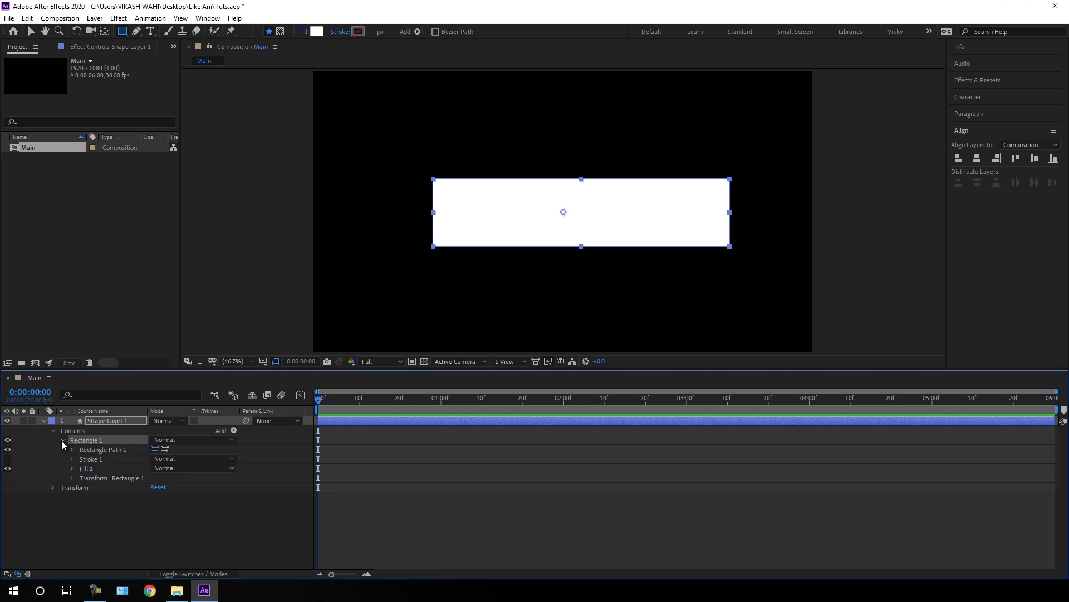
click(72, 450)
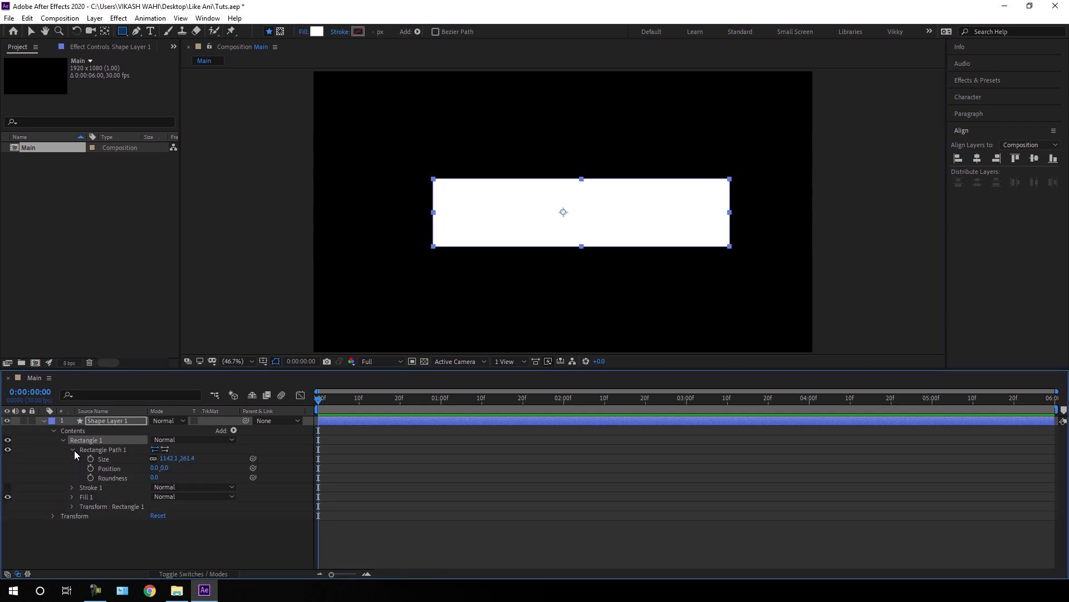
click(152, 458)
click(165, 458)
text(1200)
key(Return)
click(185, 458)
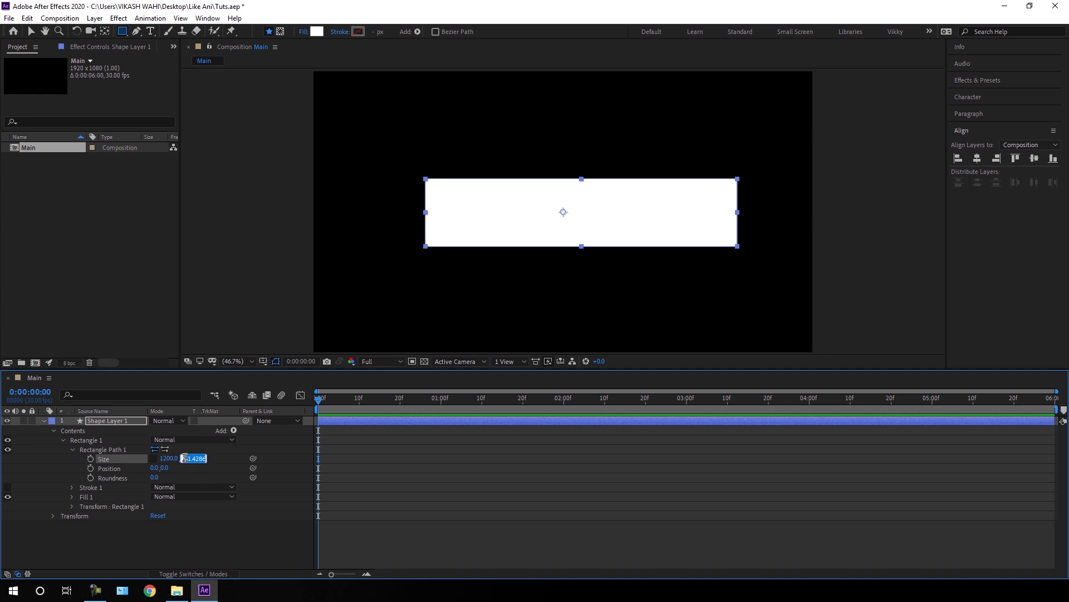
text(300)
key(Return)
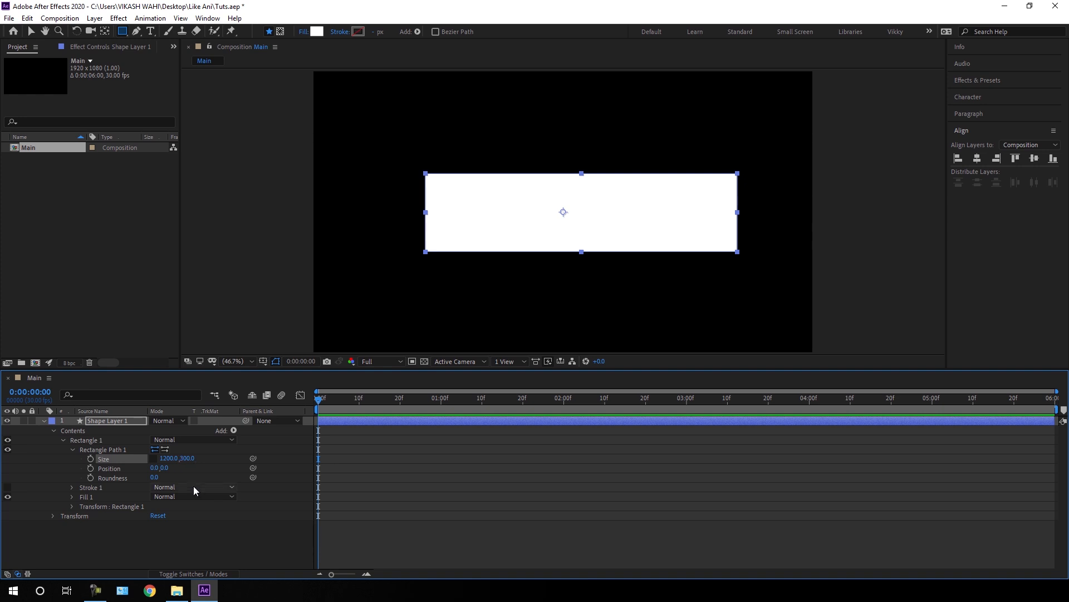
Step: Set the rectangle path's corner roundness to 60
click(153, 477)
text(60)
key(Return)
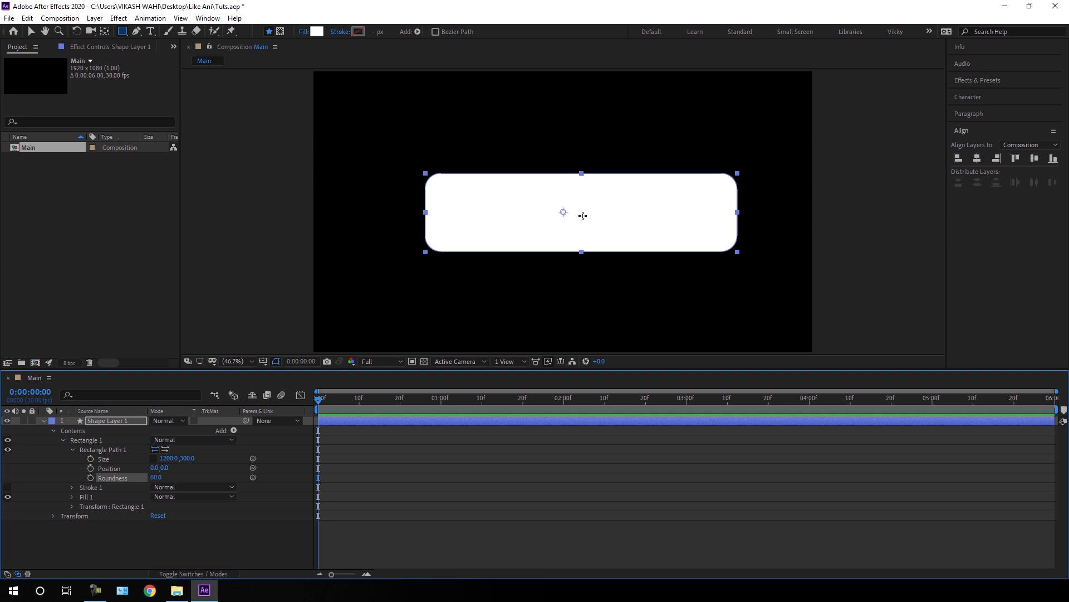
Step: Move the shape layer's anchor point to the centre of the rounded rectangle with the Pan Behind tool
click(105, 32)
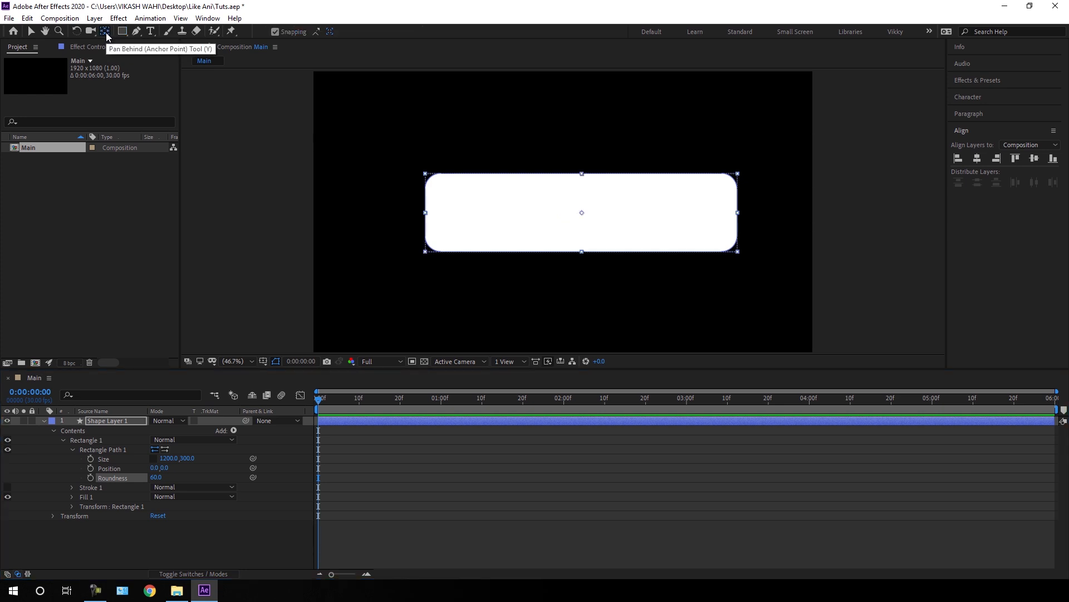
click(111, 422)
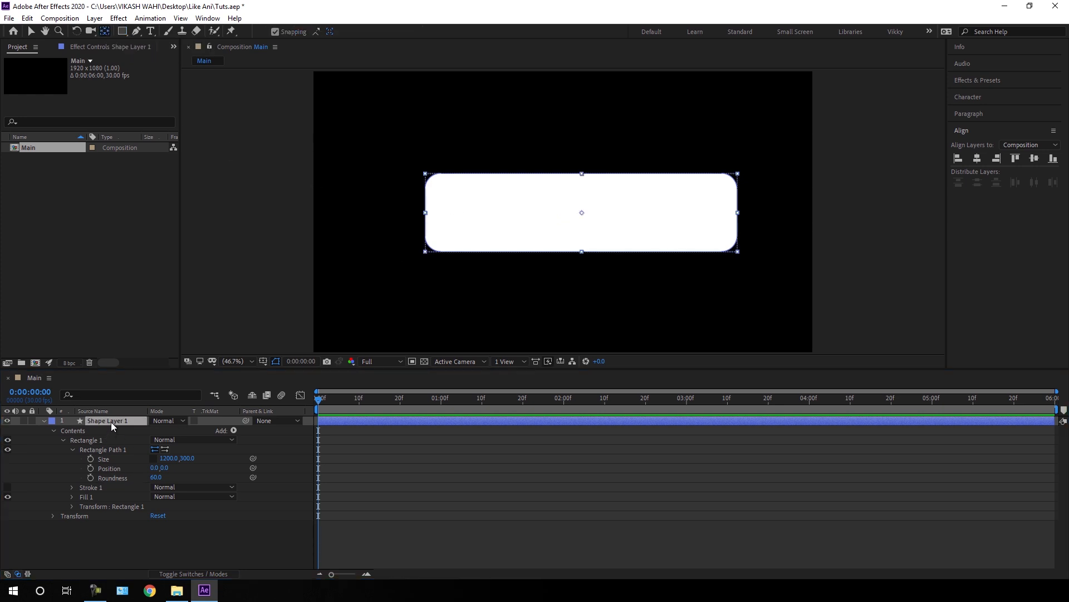
mouse_move(563, 215)
mouse_down()
mouse_move(552, 217)
mouse_move(582, 222)
mouse_up()
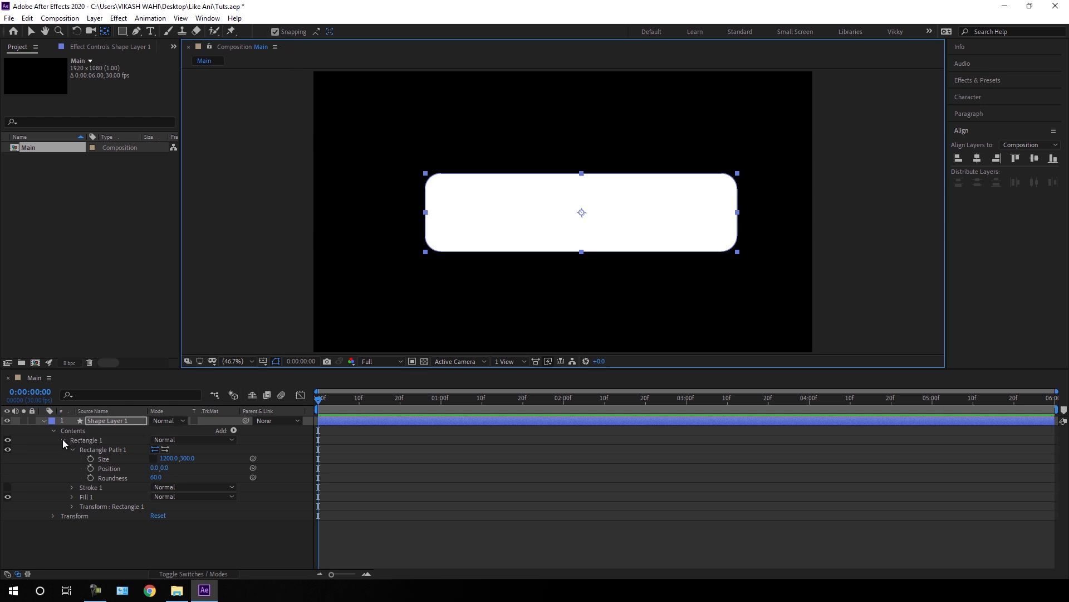
Step: Collapse the shape layer's properties and rename the layer as BG
click(45, 422)
right_click(103, 422)
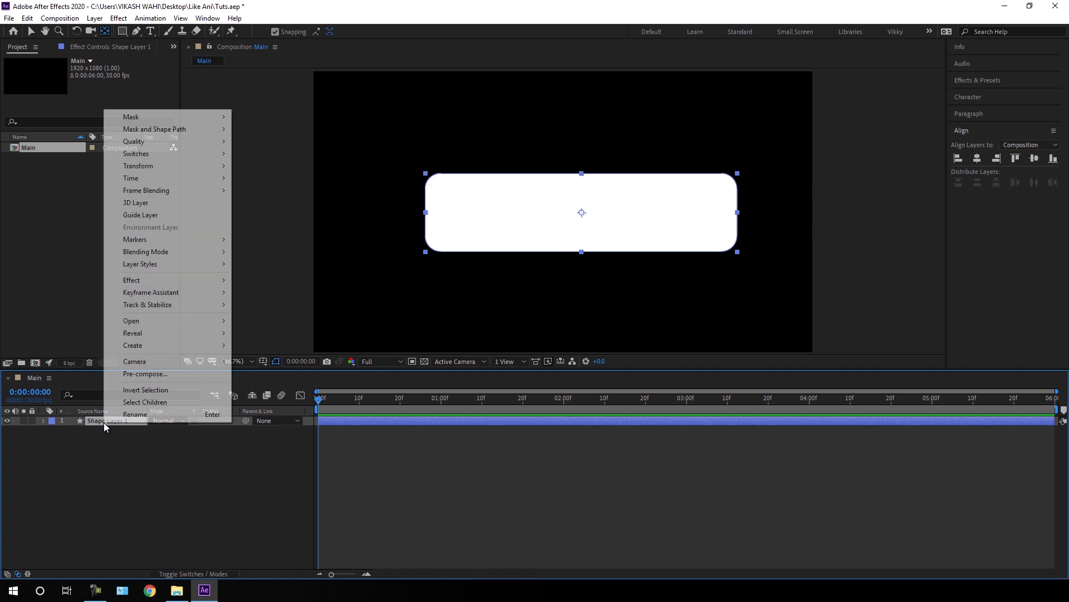
click(126, 417)
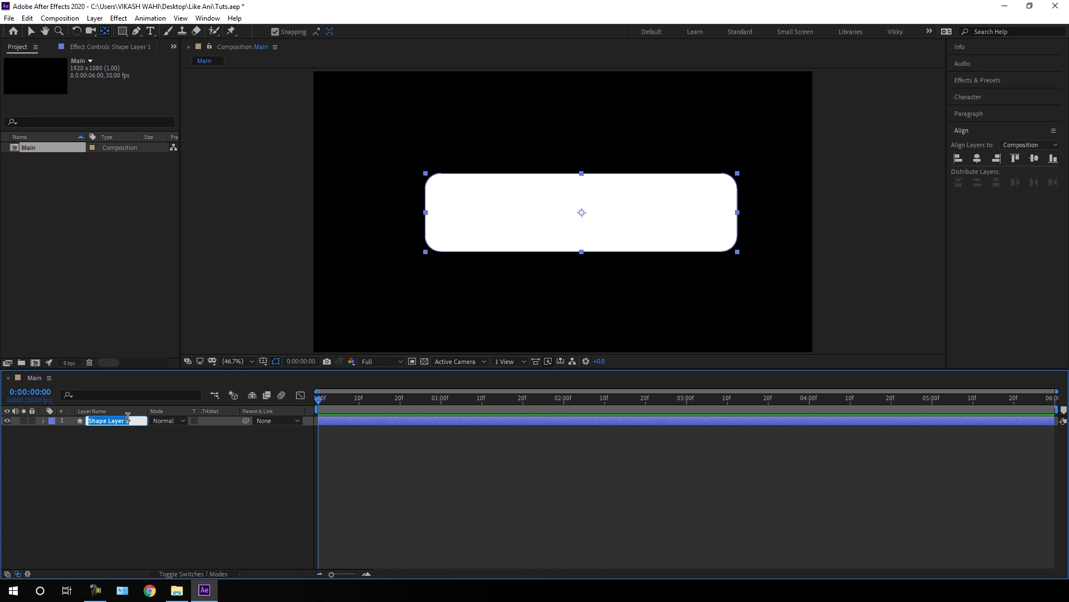
key(BackSpace)
text(BG)
key(Return)
Step: Import the Hand, Like Blue, Like Grey and YouTube images from the Like Ani folder into the project
right_click(91, 193)
mouse_move(129, 252)
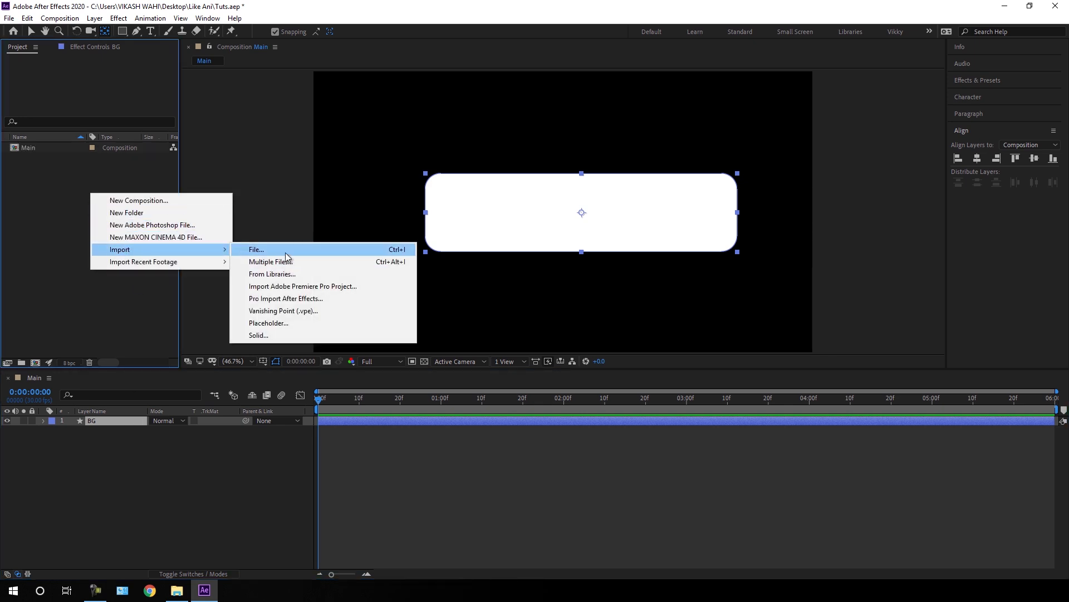
click(286, 254)
click(382, 136)
ctrl+click(553, 130)
ctrl+click(620, 129)
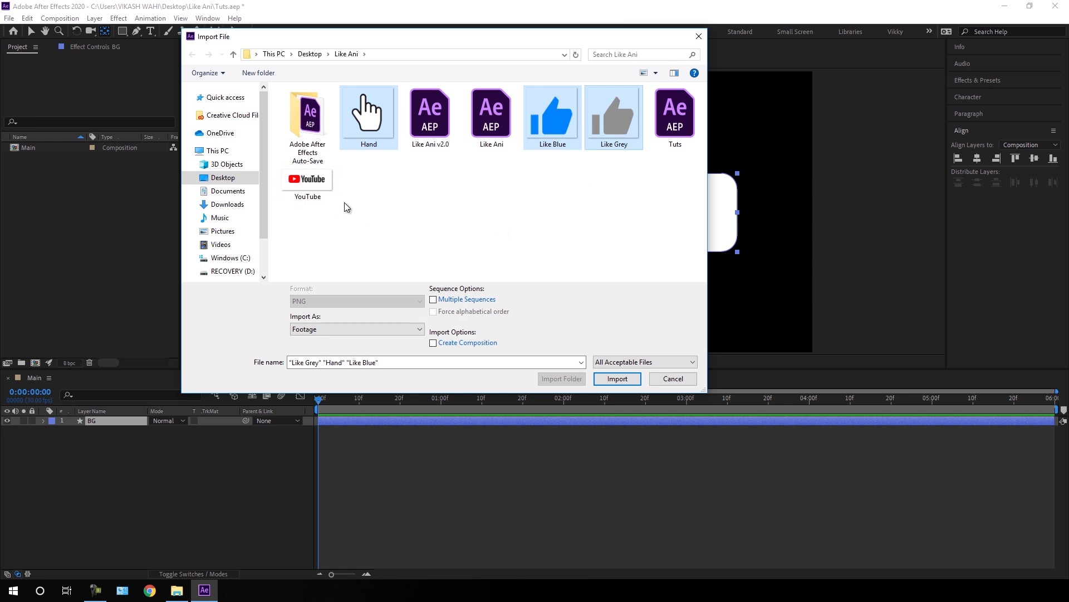
ctrl+click(315, 190)
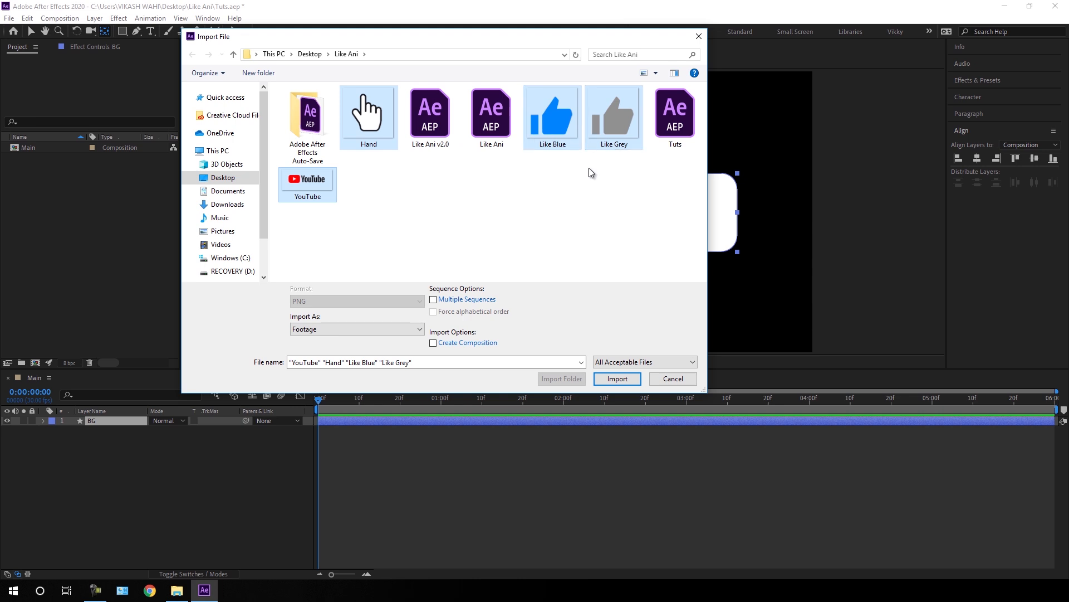
click(614, 379)
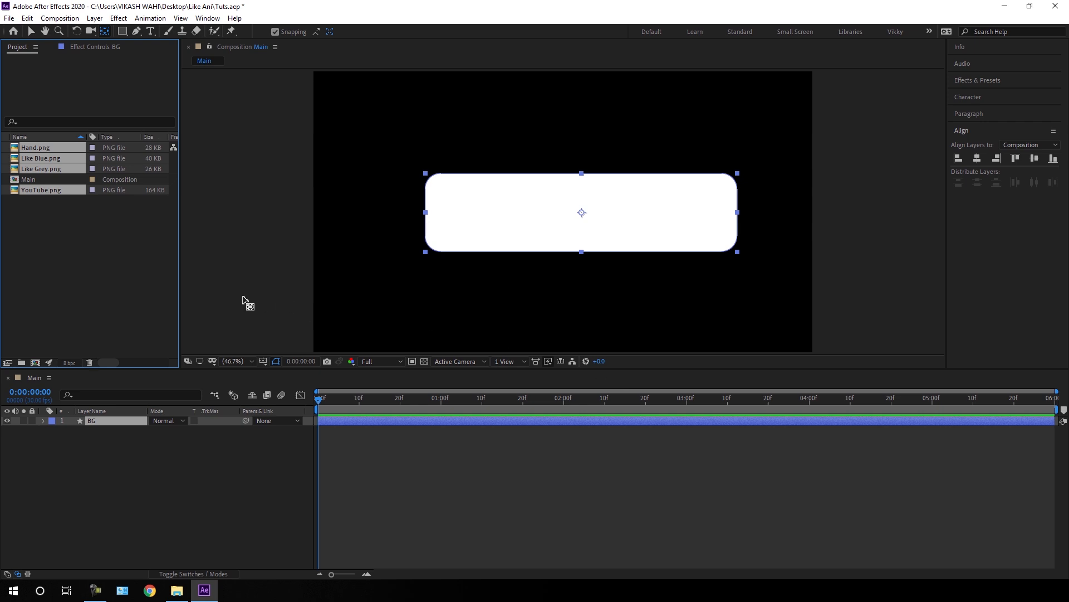
click(148, 290)
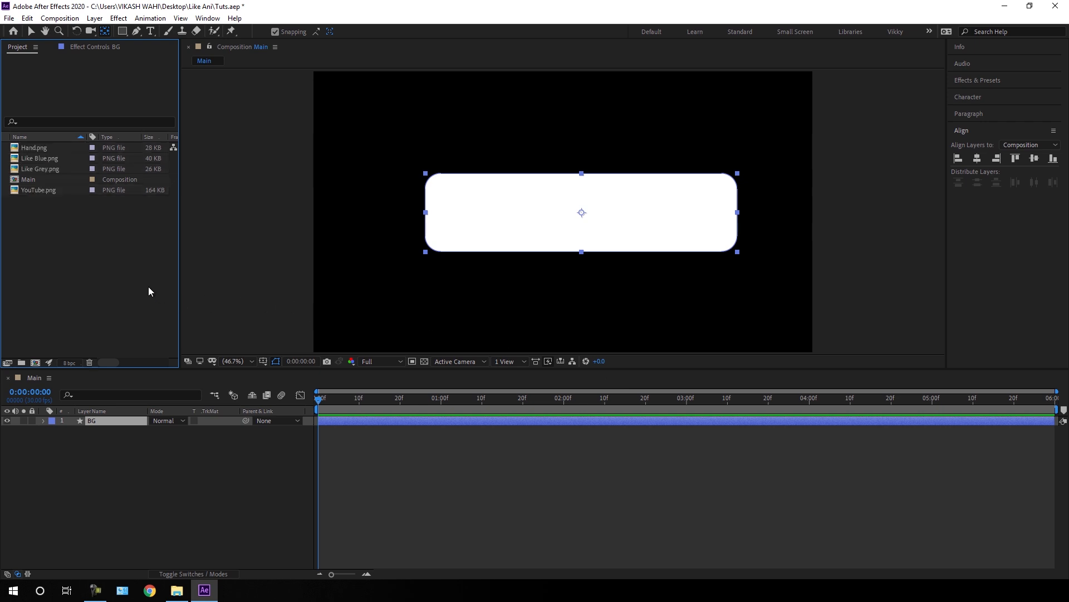
Step: Add YouTube.png to the Main composition above the BG layer and set its scale to 20%
click(42, 192)
drag(50, 192, 112, 417)
key(s)
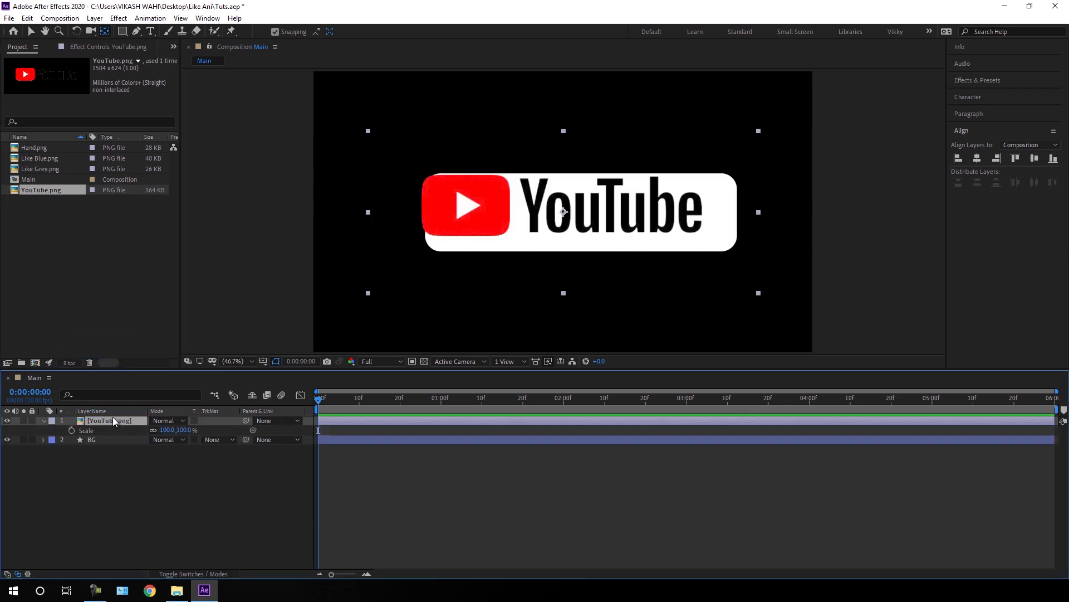
click(185, 430)
text(20)
key(Return)
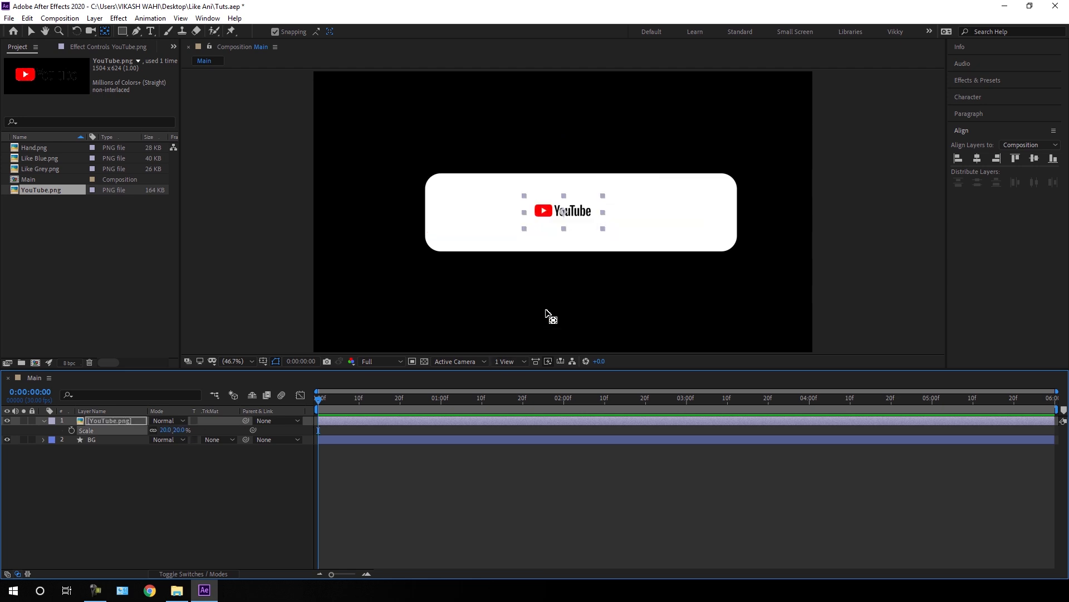
Step: Place the YouTube logo in the upper-left corner of the white rounded rectangle and turn off snapping
key(slash)
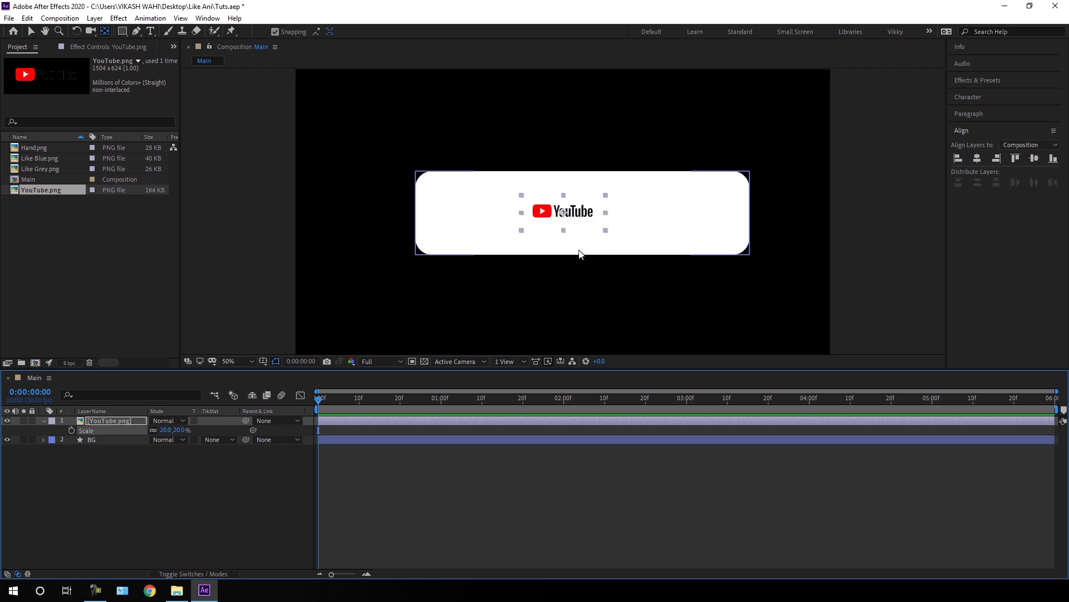
click(32, 31)
drag(518, 210, 332, 166)
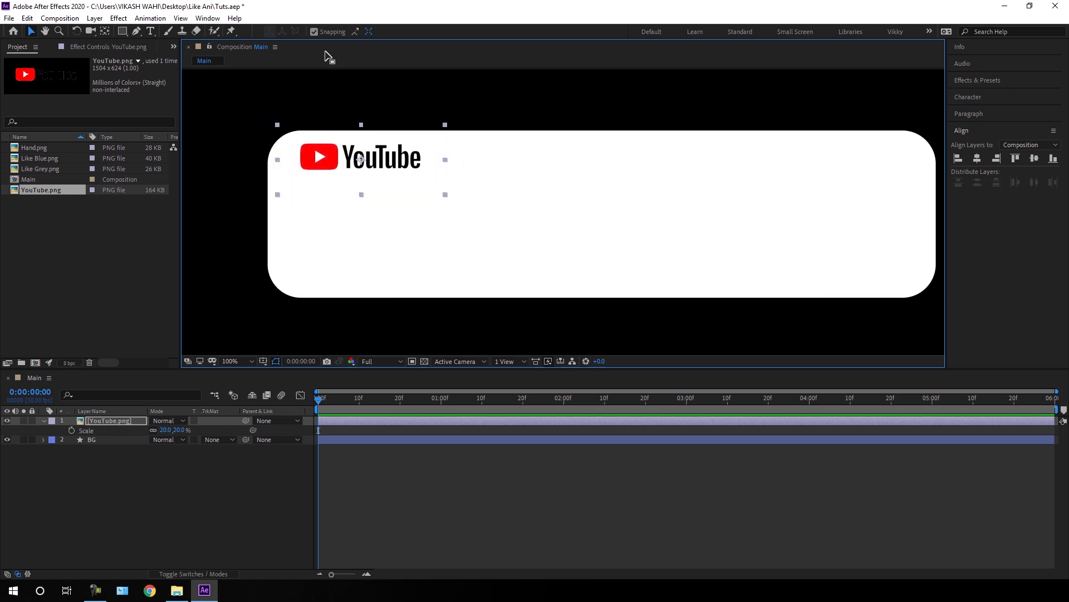
click(316, 34)
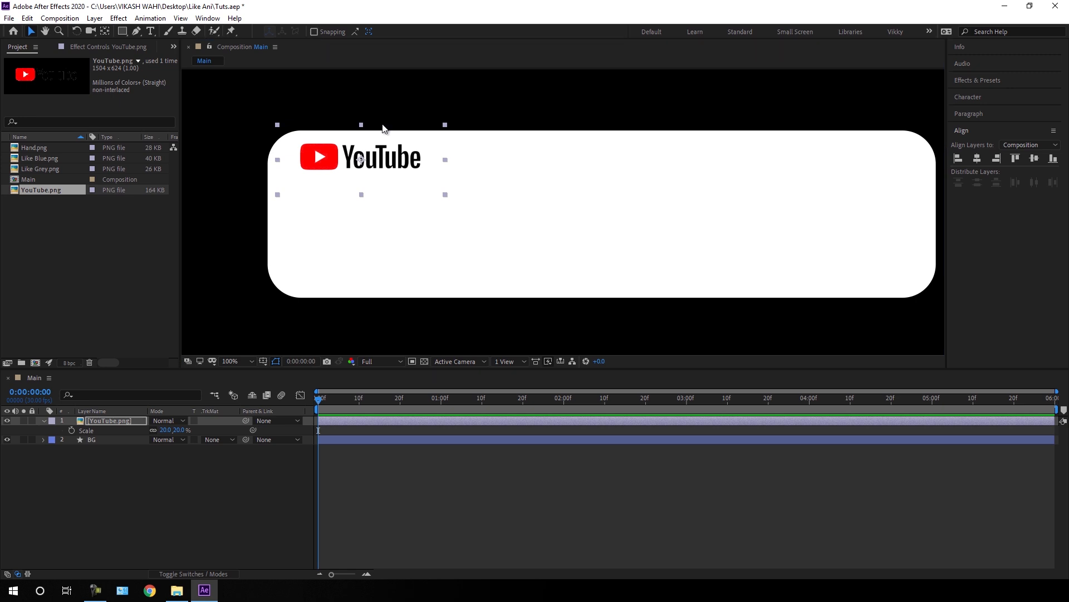
click(43, 422)
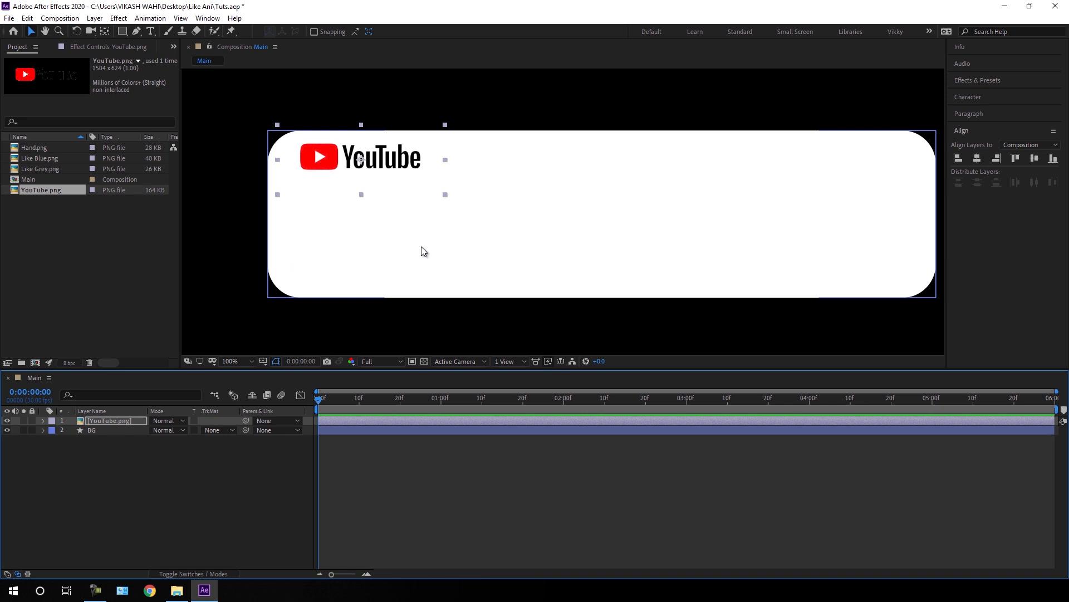
Step: Add the text "Like this video" and place it below the YouTube logo in the lower-left part of the white card
click(151, 31)
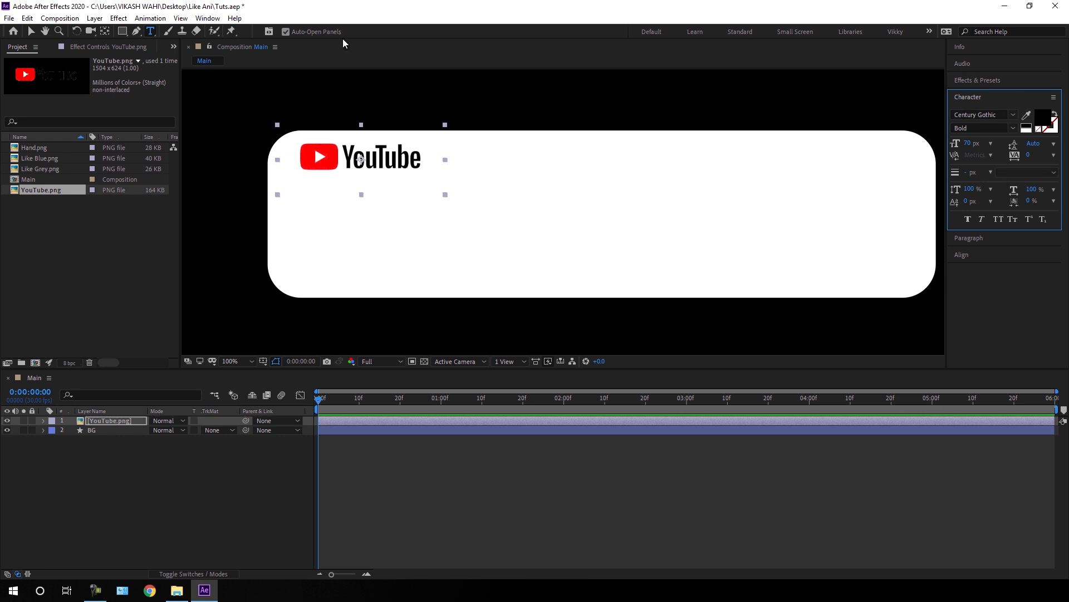
click(216, 21)
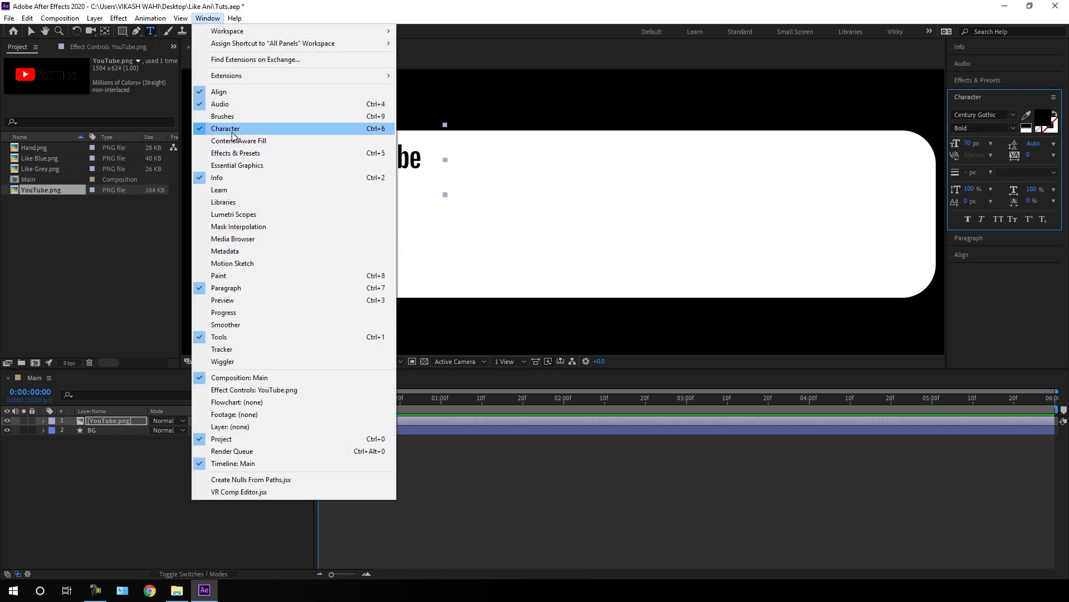
click(289, 5)
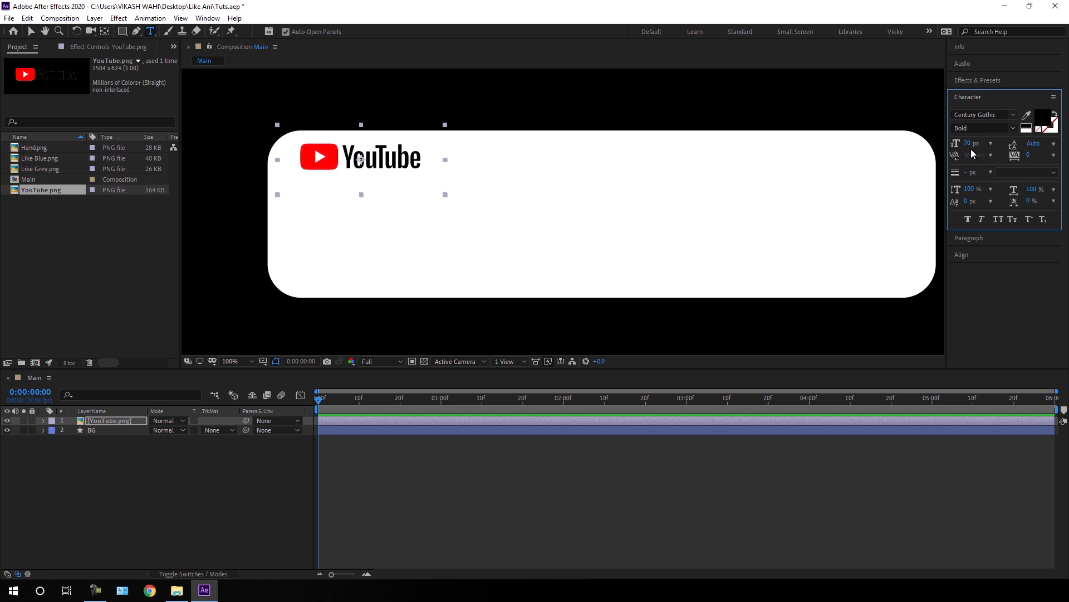
click(371, 247)
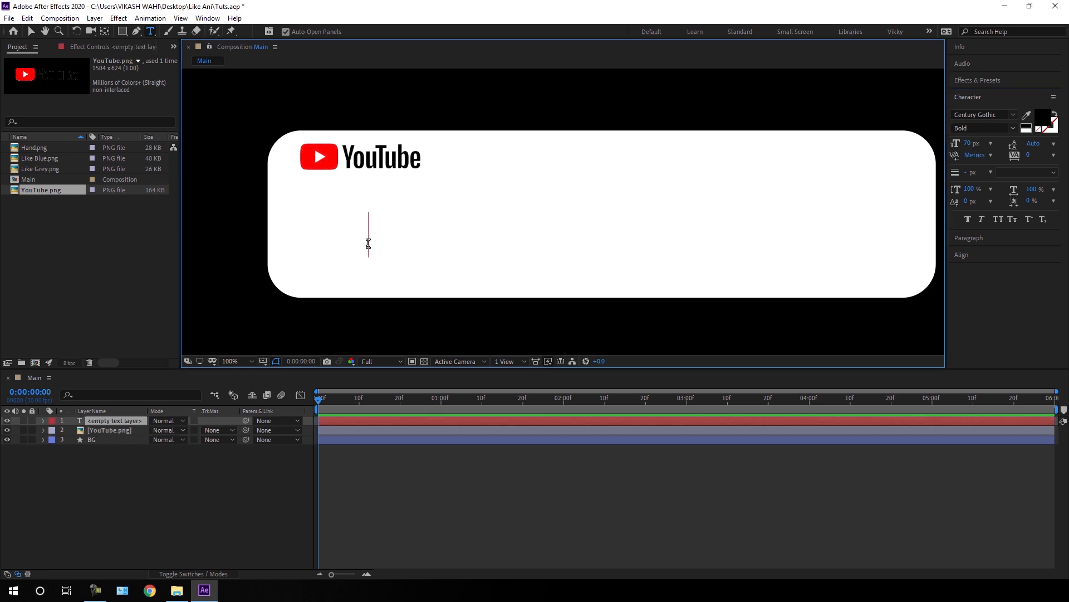
text(Li)
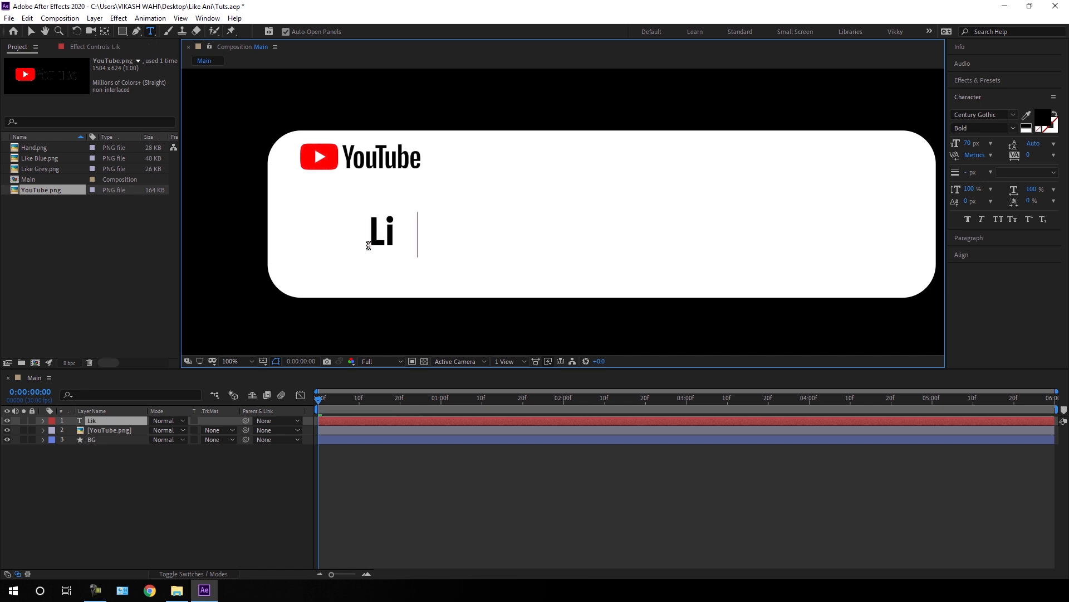
text(ke thi)
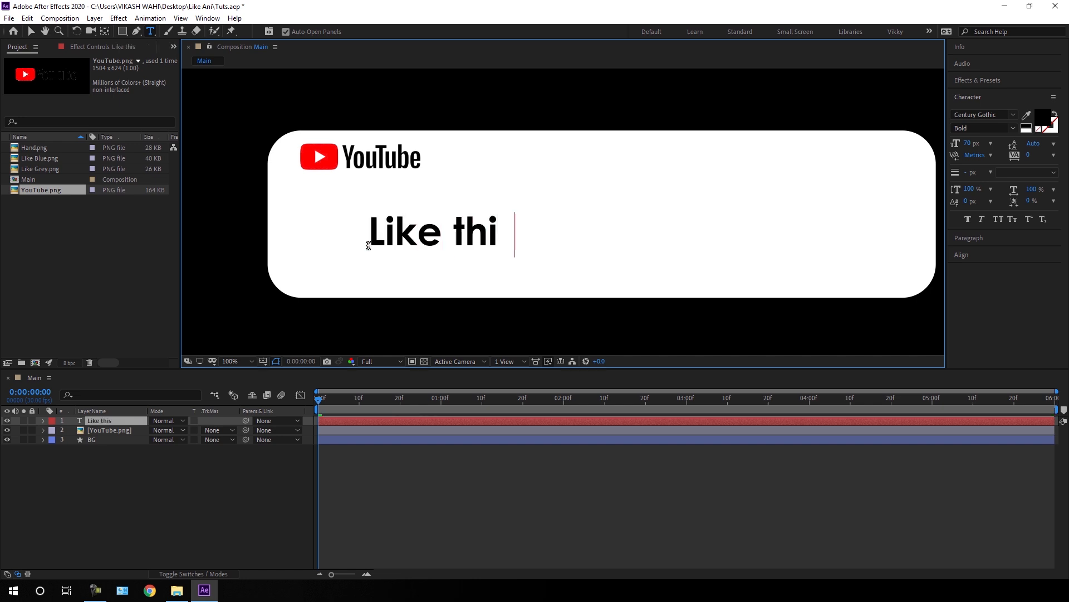
text(s video)
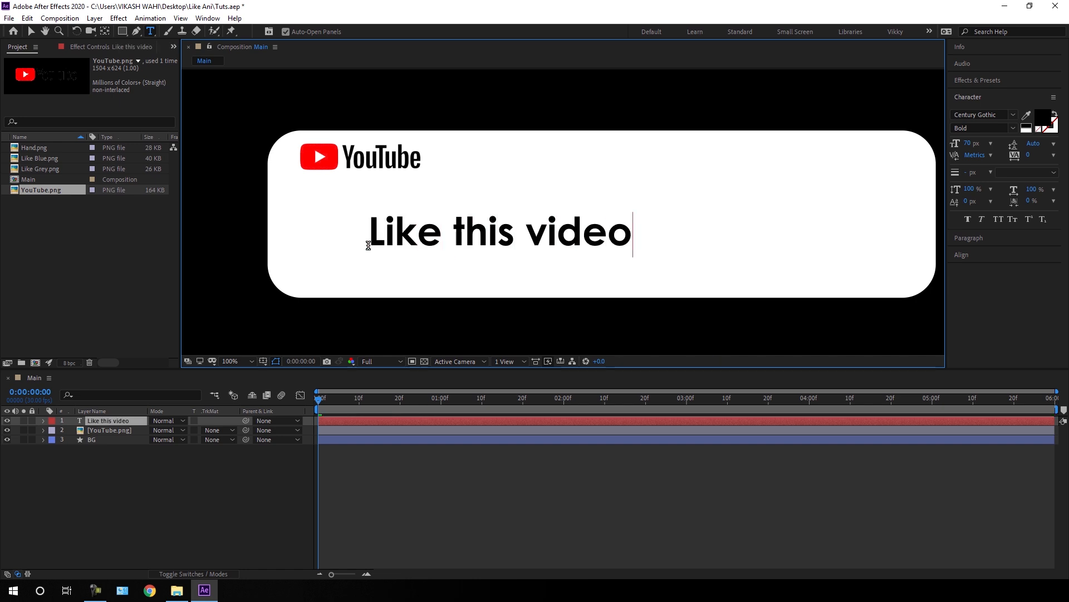
click(31, 30)
drag(484, 240, 421, 252)
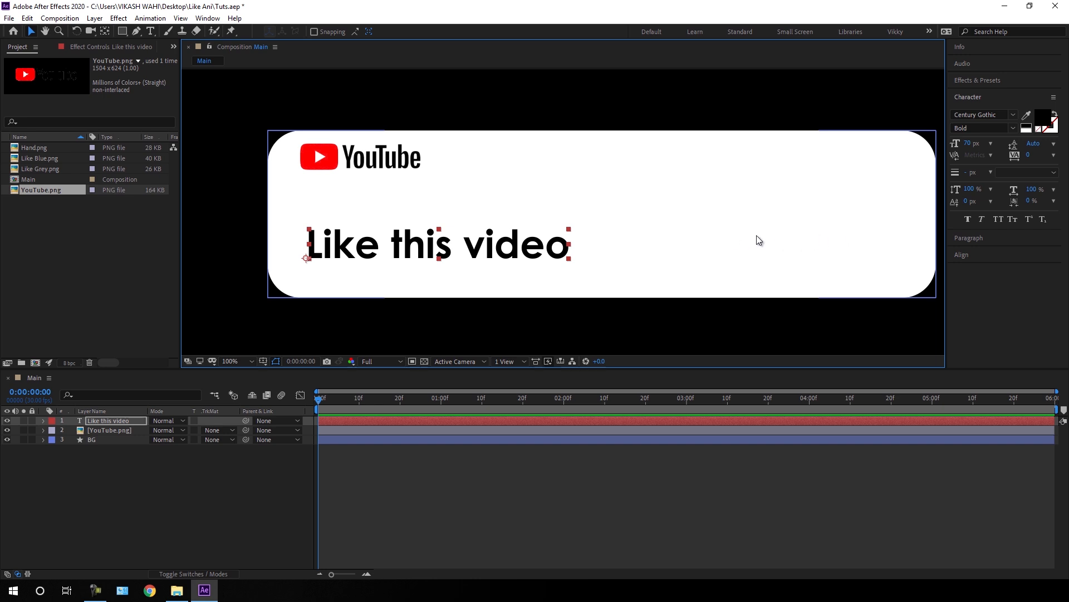
Step: Add Like Grey.png to the Main composition above the text layer, scale it to 10% and place it right of the text
click(117, 286)
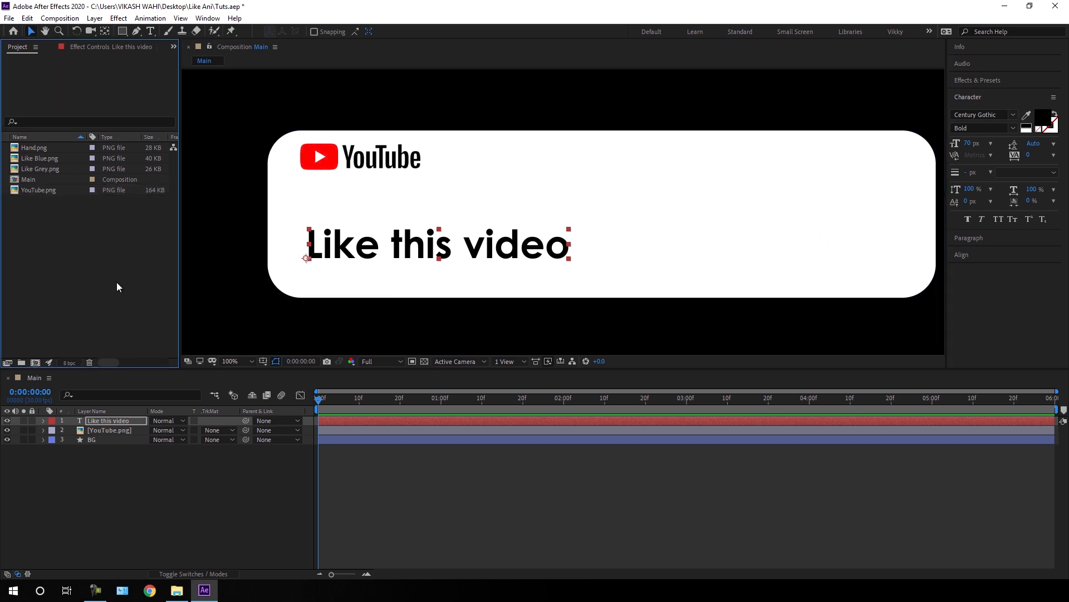
click(44, 170)
drag(39, 169, 116, 417)
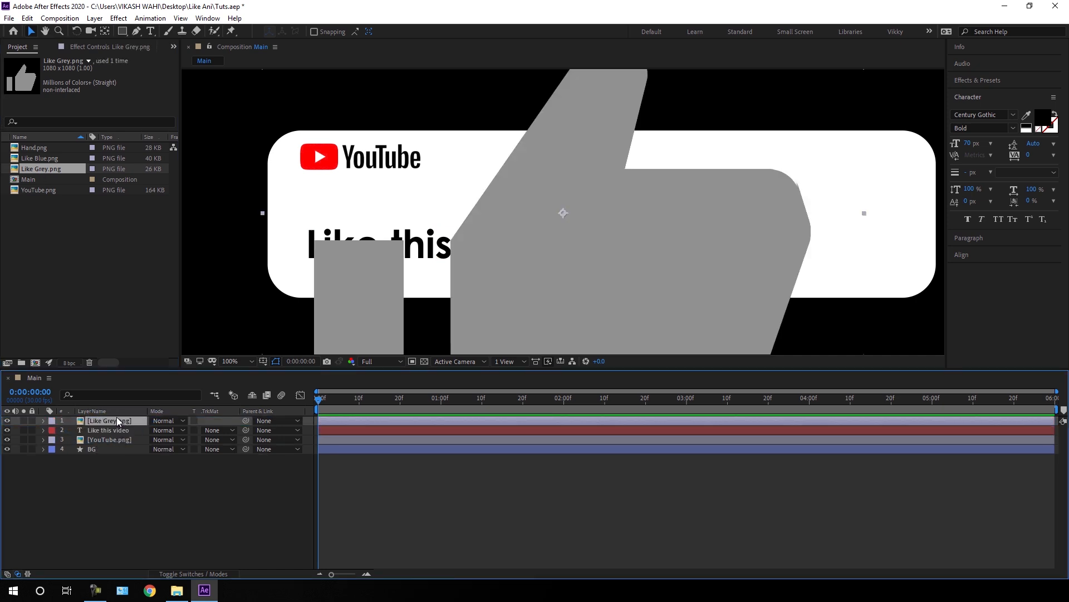
key(s)
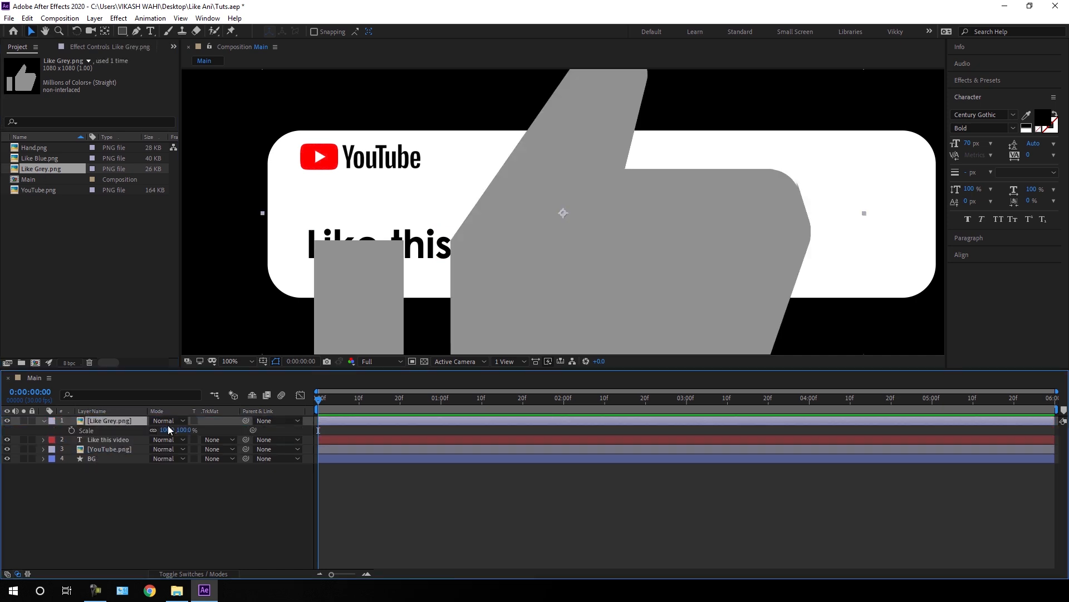
click(184, 430)
key(BackSpace)
text(10)
key(Return)
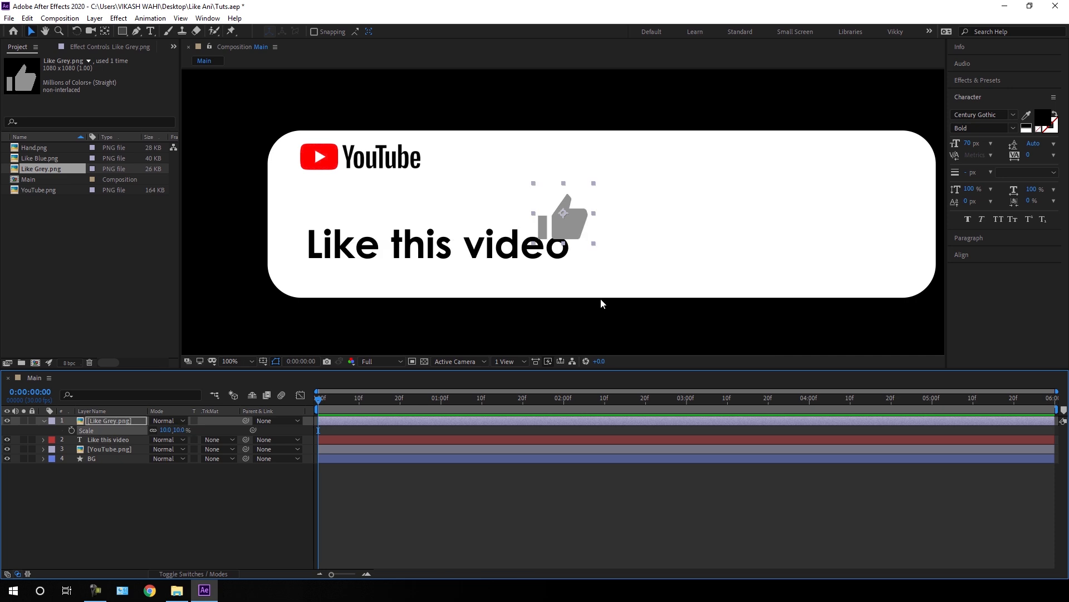
drag(564, 232, 712, 235)
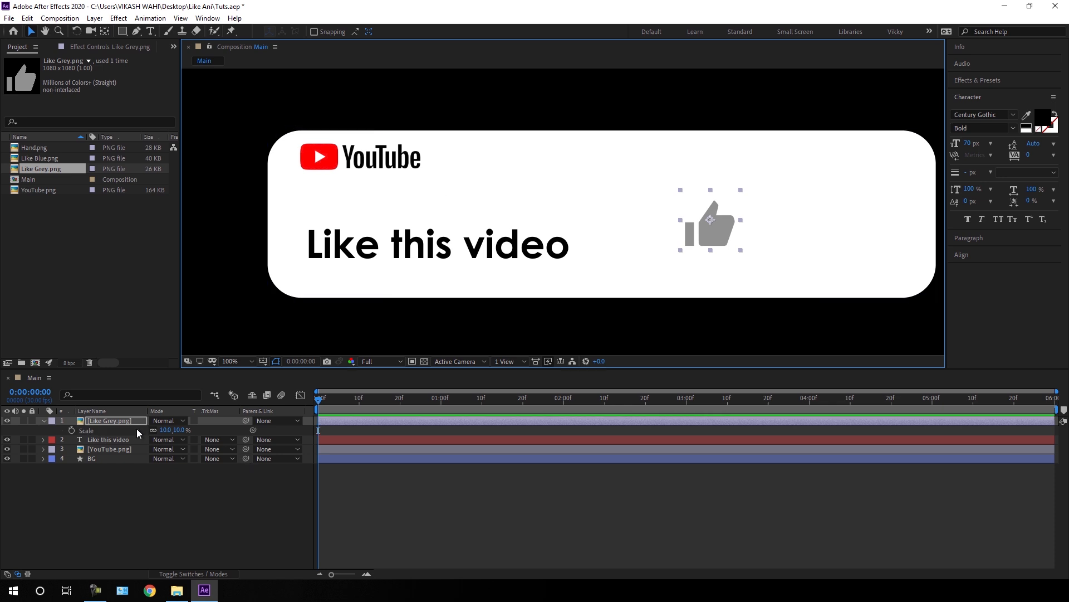
Step: Duplicate the Like Grey.png layer and rename the lower copy as Dislike
key(ctrl+d)
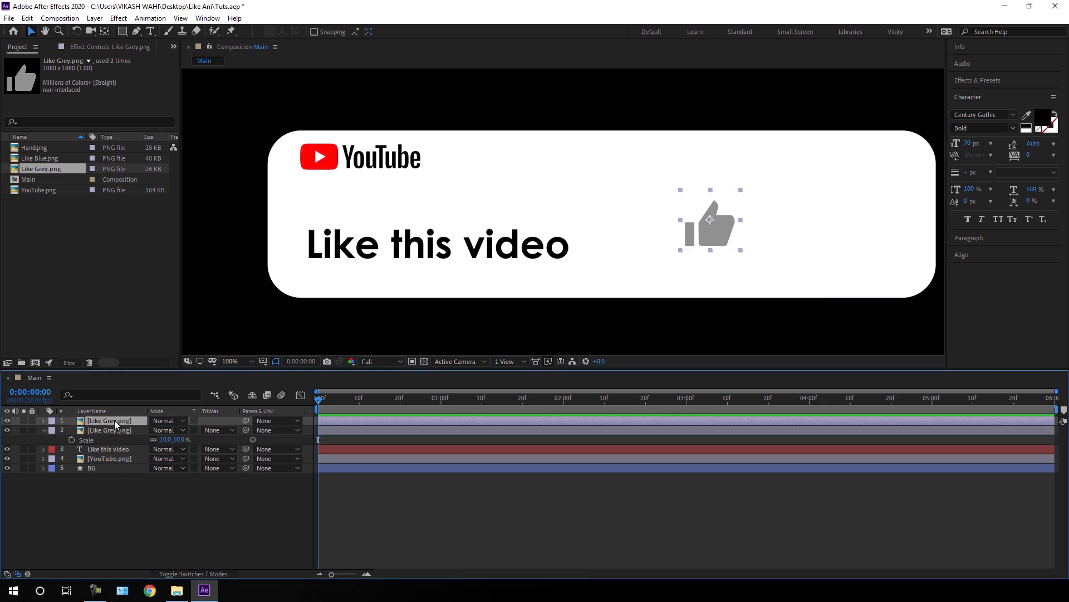
click(108, 431)
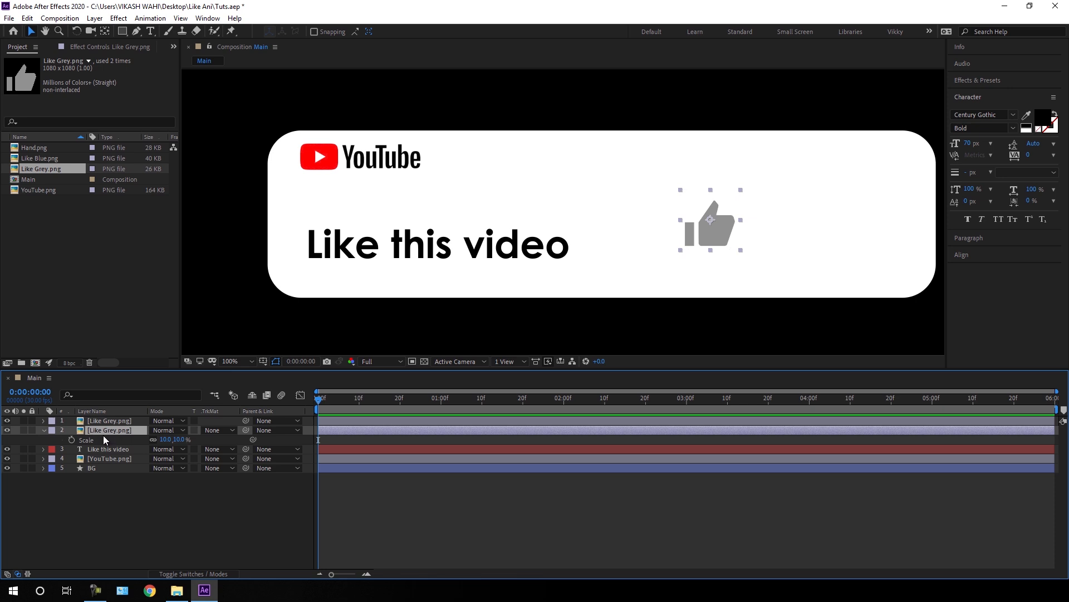
right_click(112, 430)
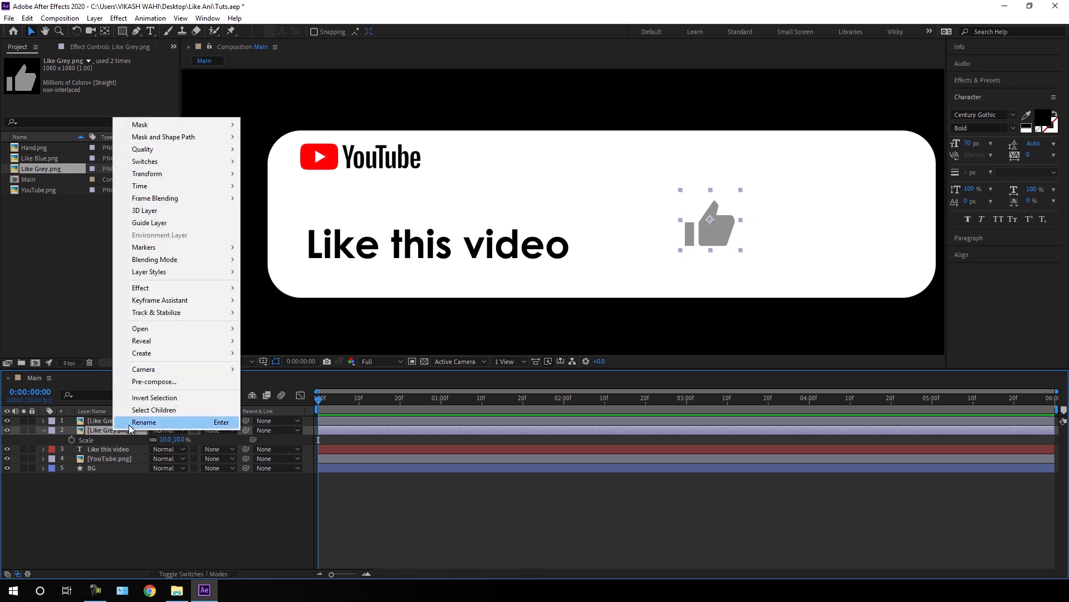
click(128, 424)
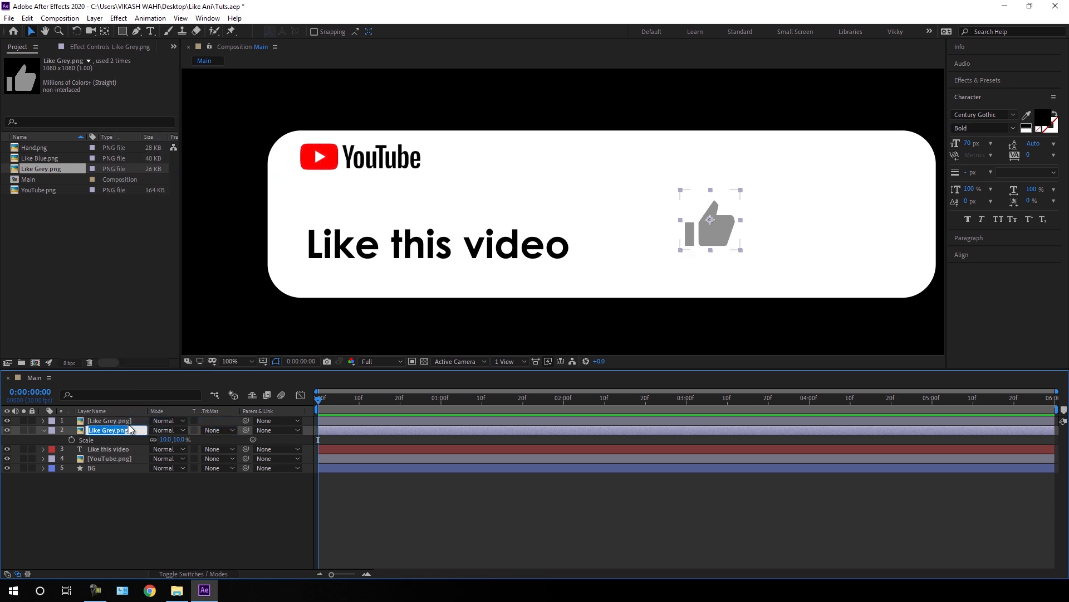
key(BackSpace)
text(Dislike)
key(Return)
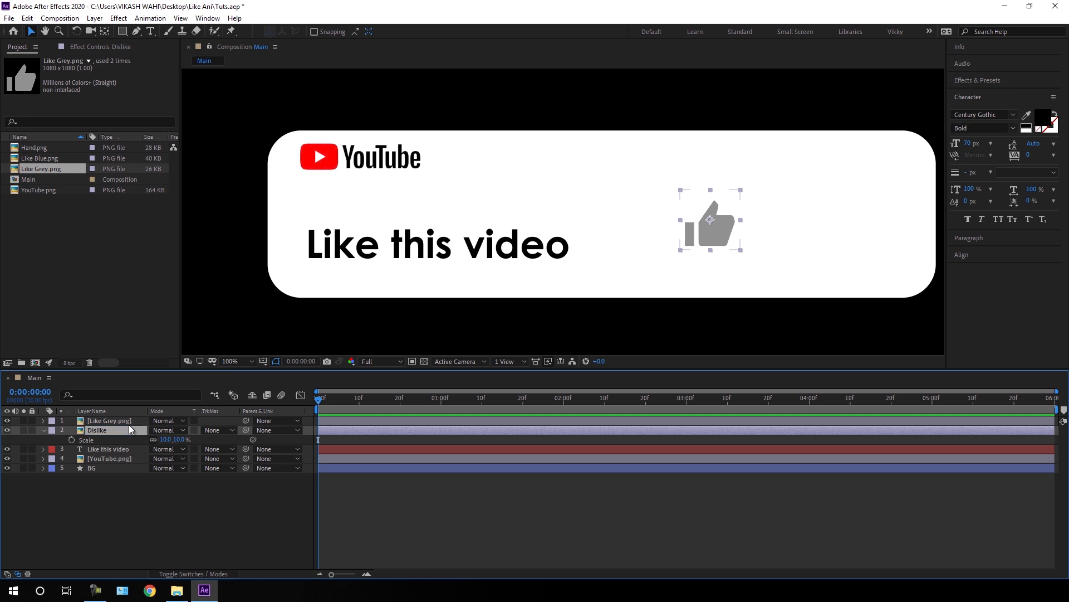
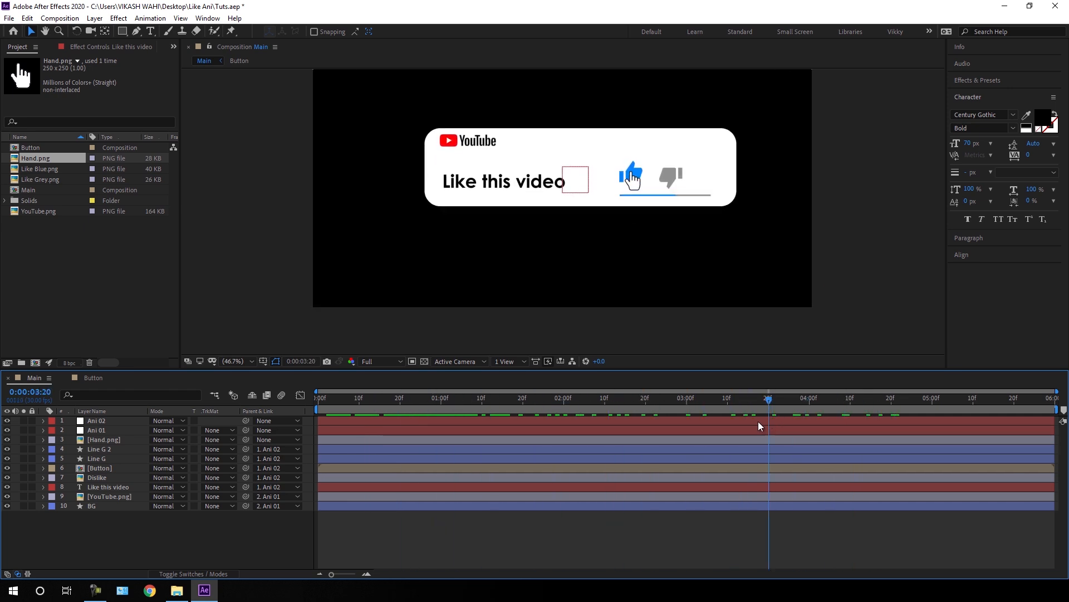
Step: Pre-compose all ten layers of the Main composition into a new composition named Animations
drag(104, 534, 130, 419)
right_click(120, 456)
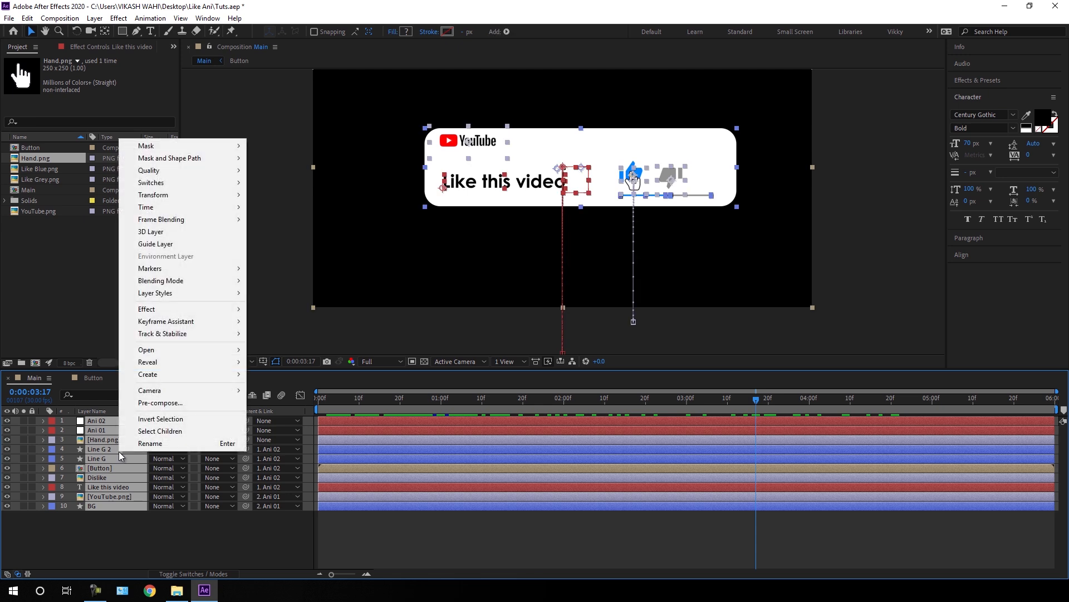
click(186, 402)
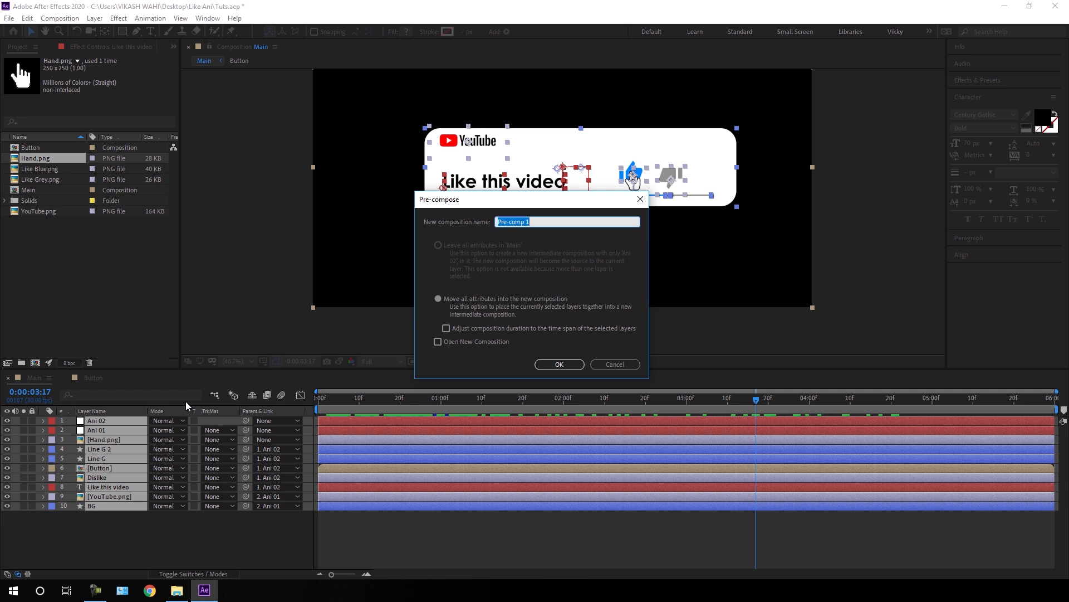
key(BackSpace)
click(568, 364)
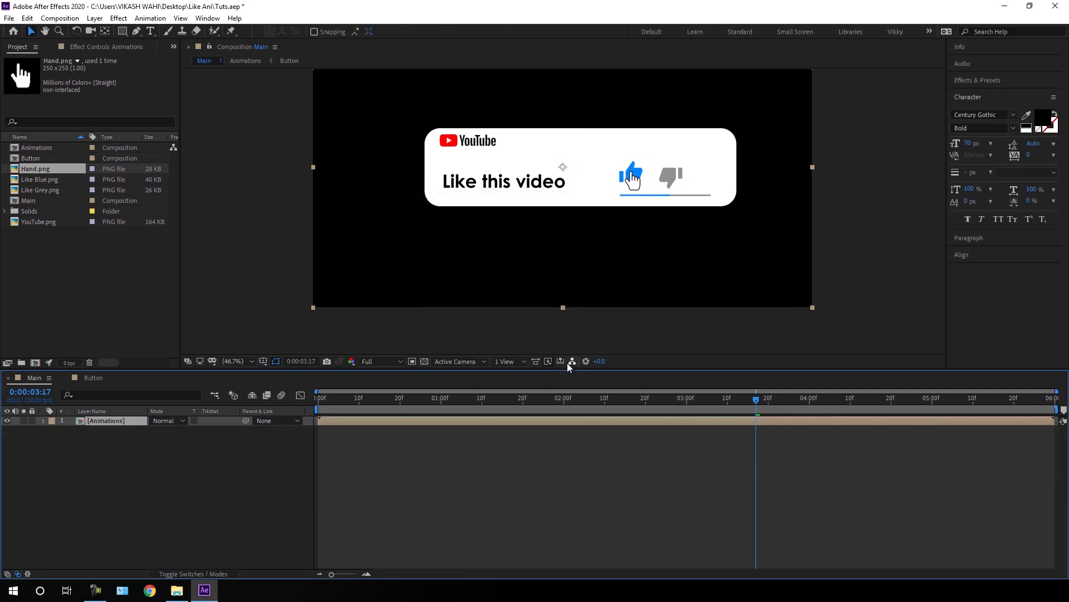
click(263, 513)
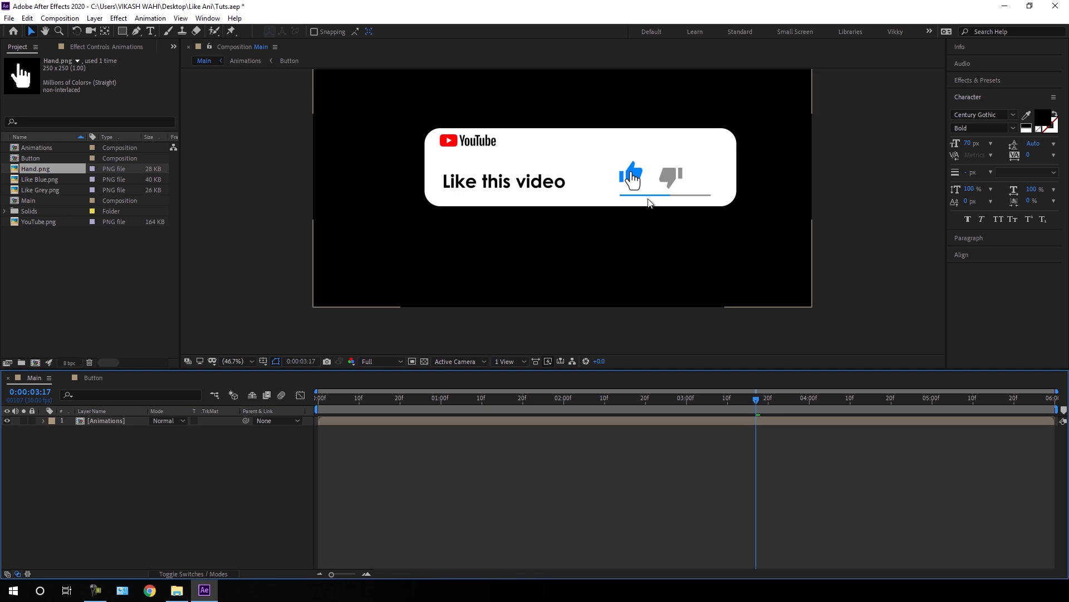
drag(640, 206, 632, 252)
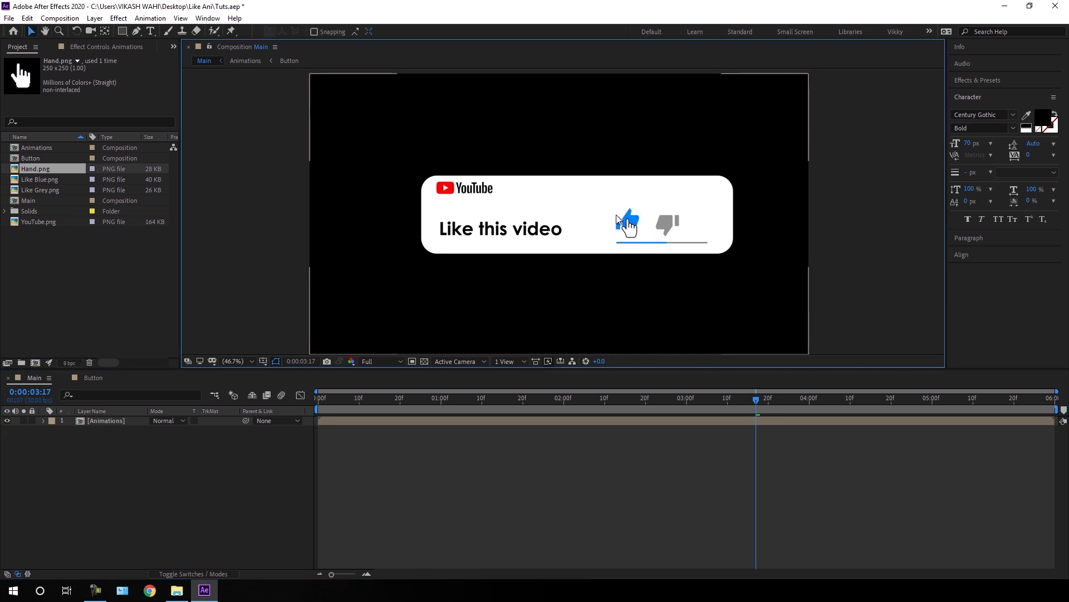
Step: Create a new 1920 × 1080 px composition named Particle at 30 fps with a six-second duration
click(122, 327)
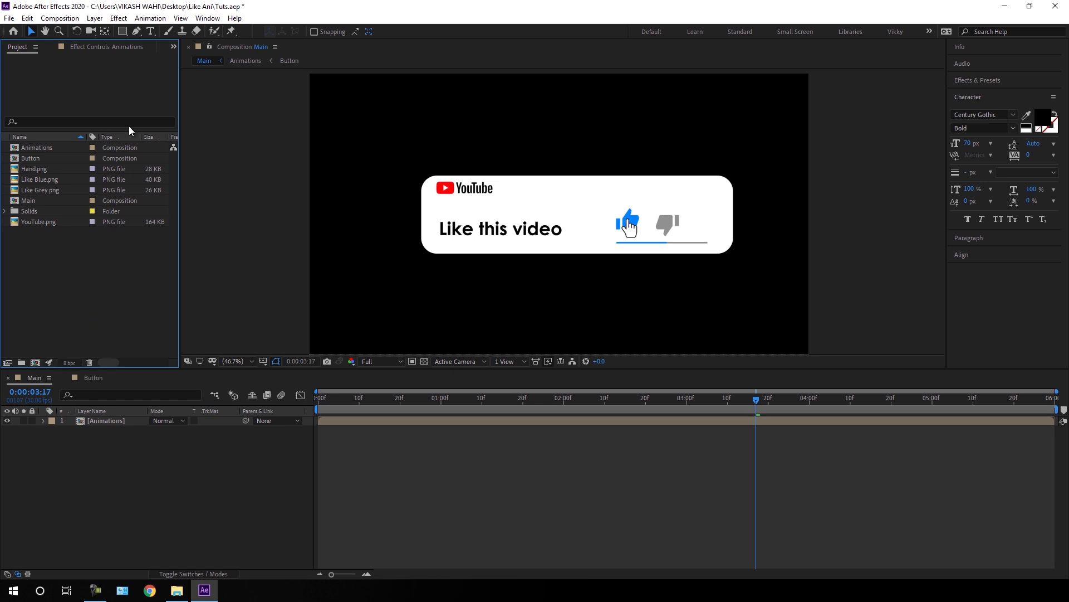
click(65, 20)
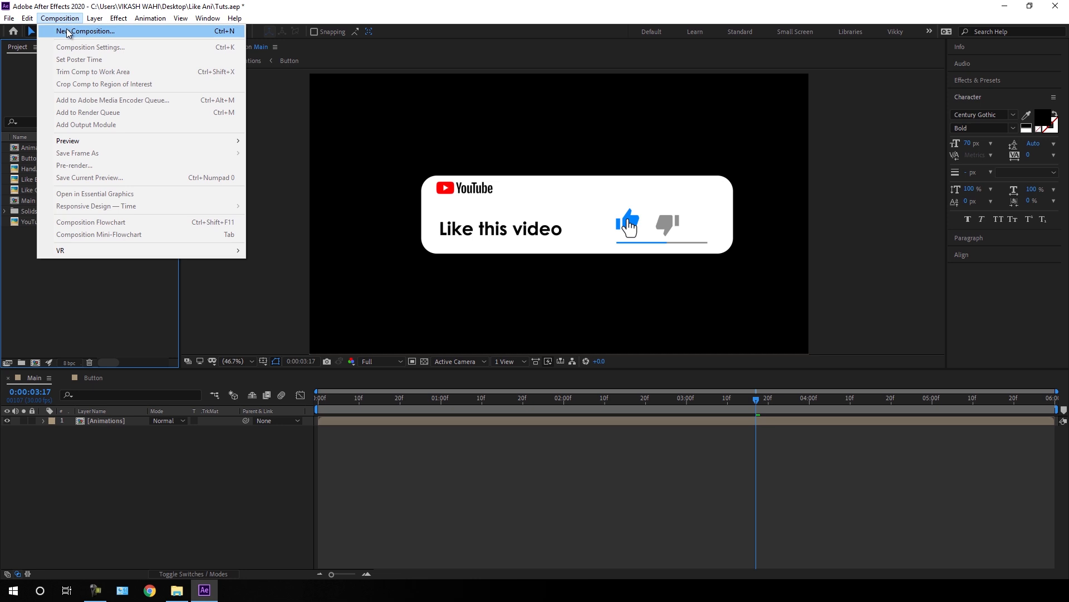
click(70, 31)
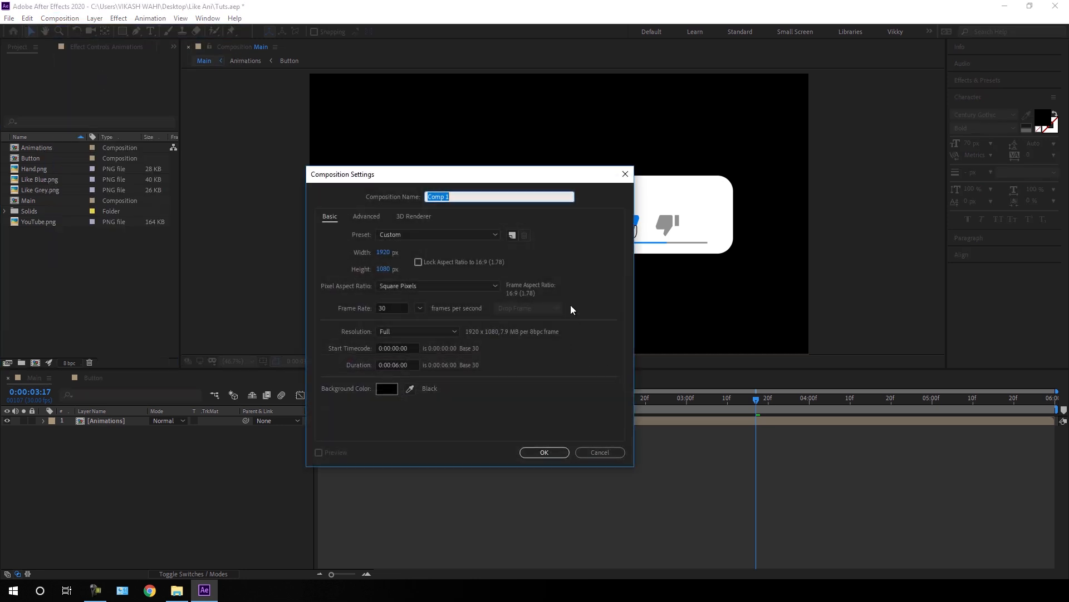
key(BackSpace)
text(Particle)
click(544, 451)
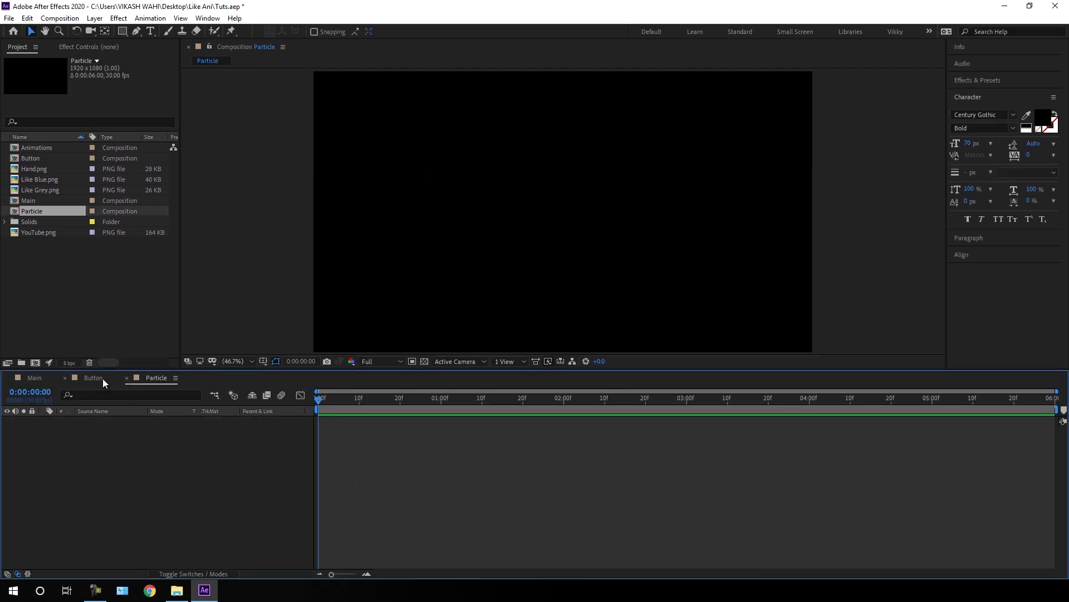
Step: Add Like Blue.png to the Particle composition and hide its layer
drag(45, 179, 116, 440)
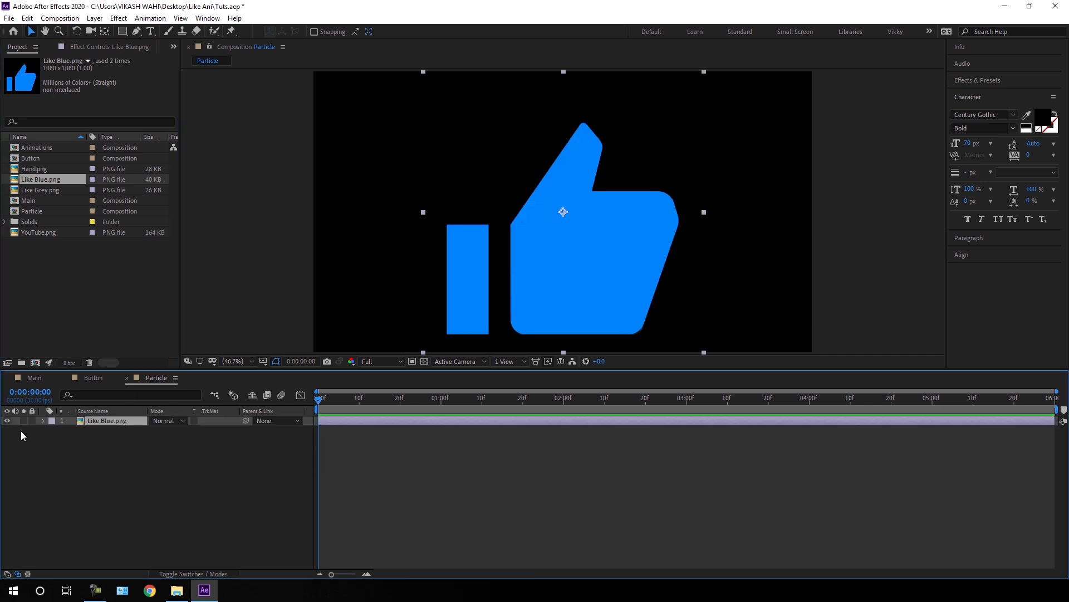
click(7, 421)
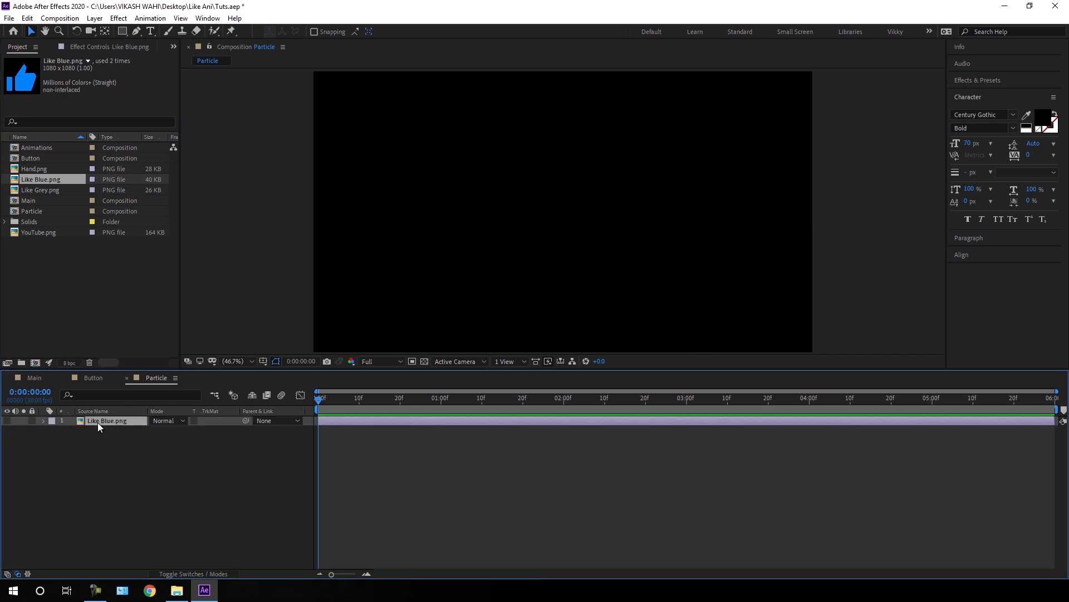
click(130, 464)
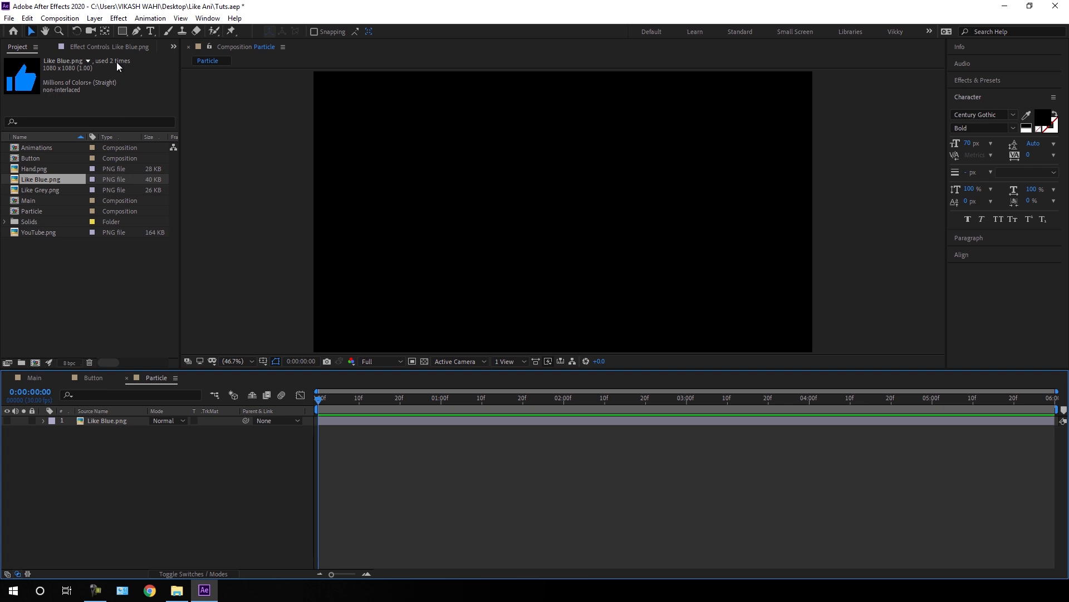
Step: Create a white 1920 × 1080 px solid named Likes above the Like Blue.png layer in the Particle composition
click(95, 18)
mouse_move(119, 32)
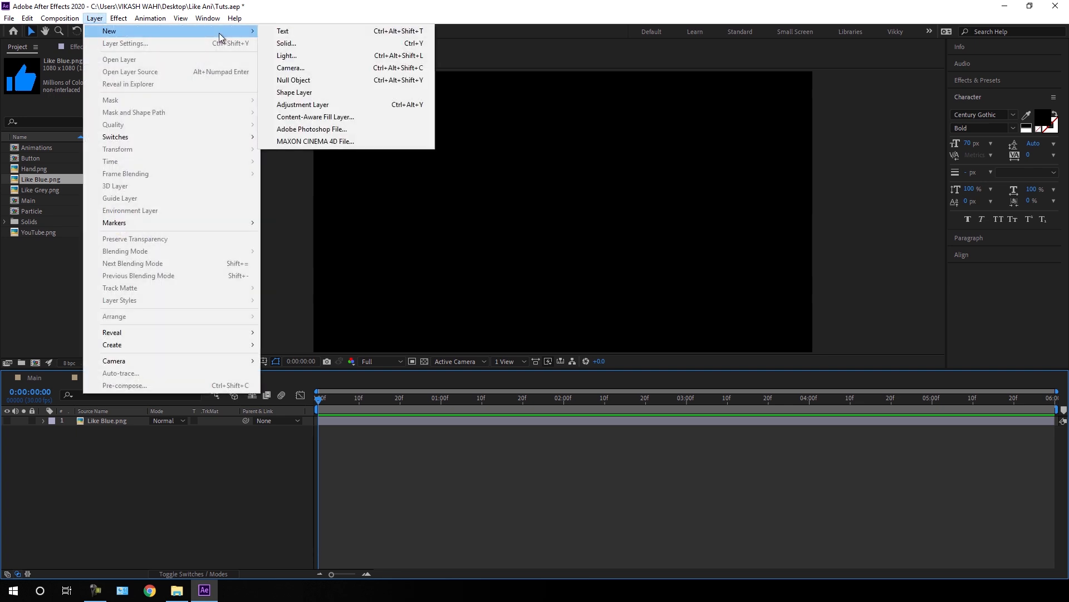
click(281, 43)
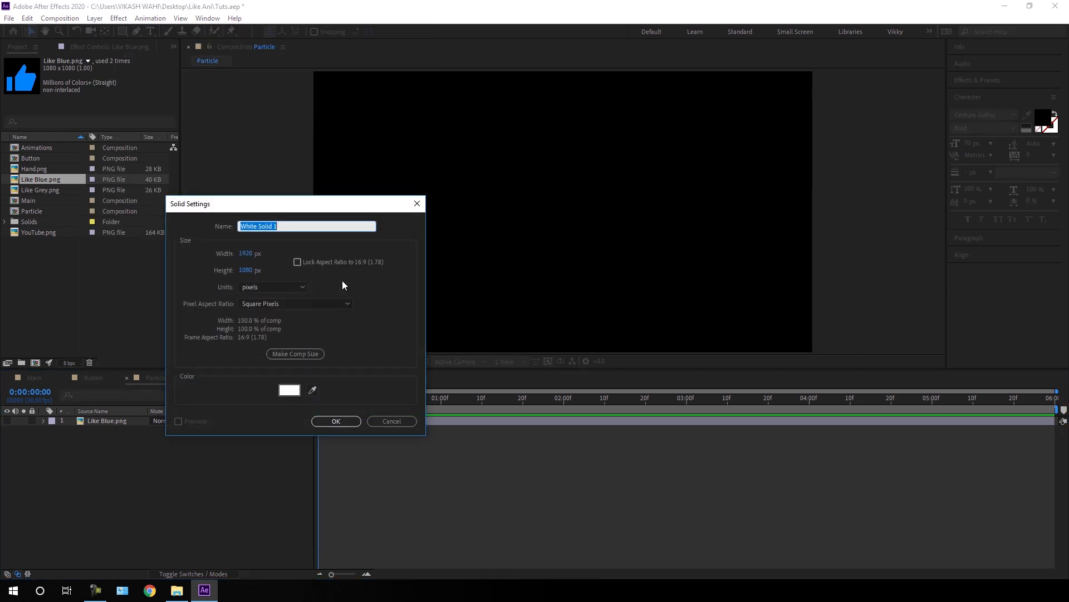
text(Likes)
click(346, 421)
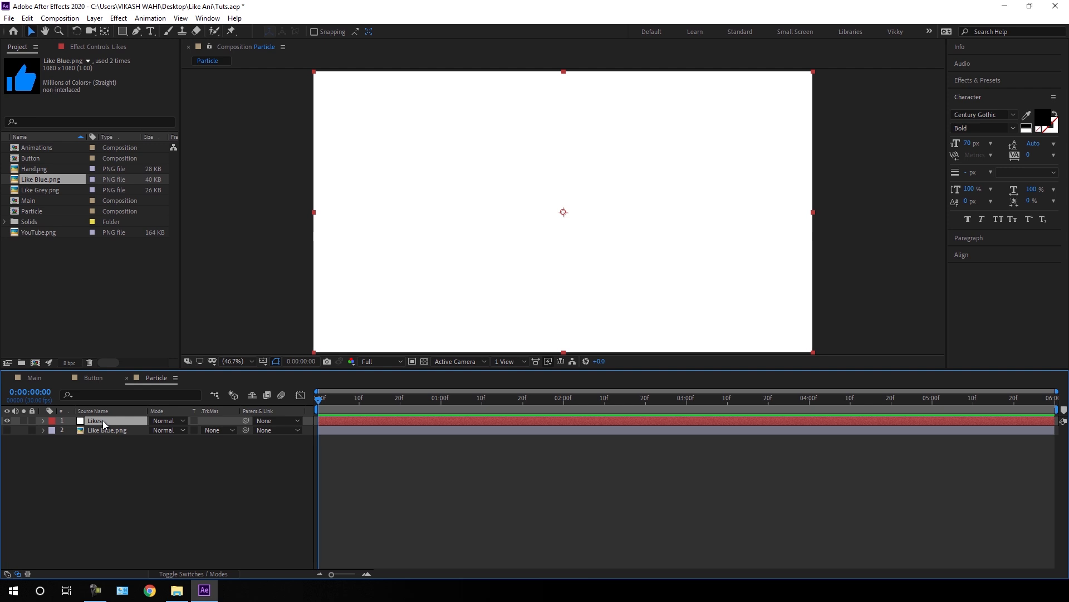
Step: Apply the CC Particle World simulation effect to the Likes solid
click(118, 18)
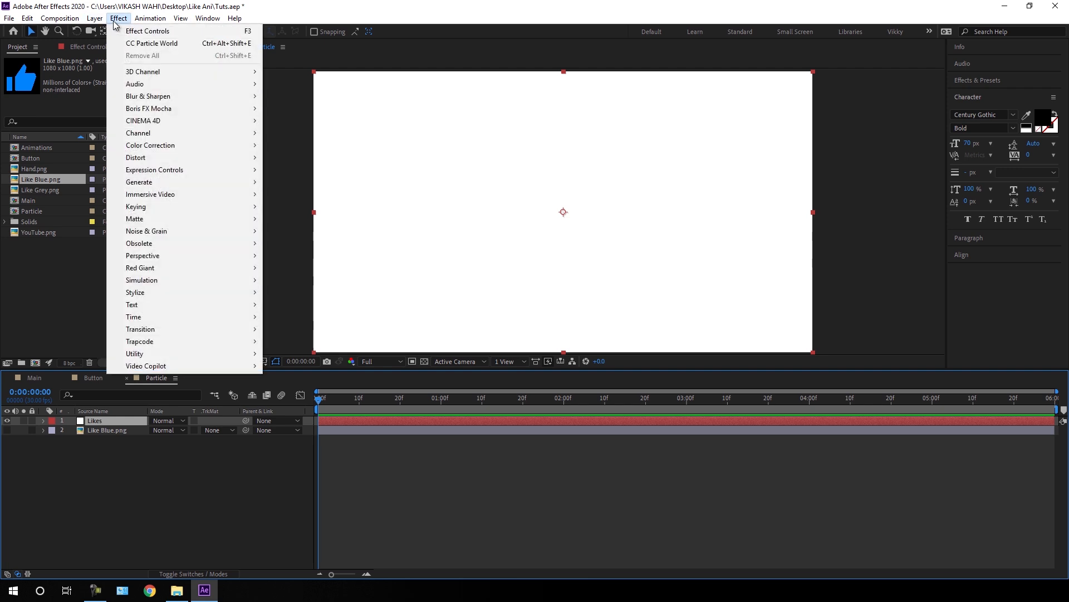
mouse_move(155, 281)
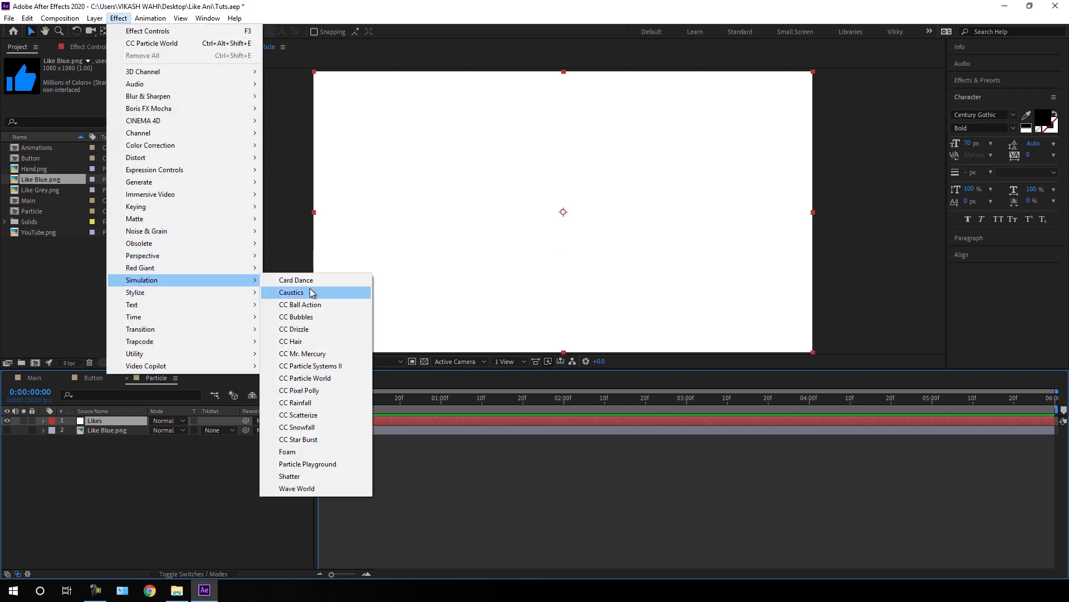
click(305, 378)
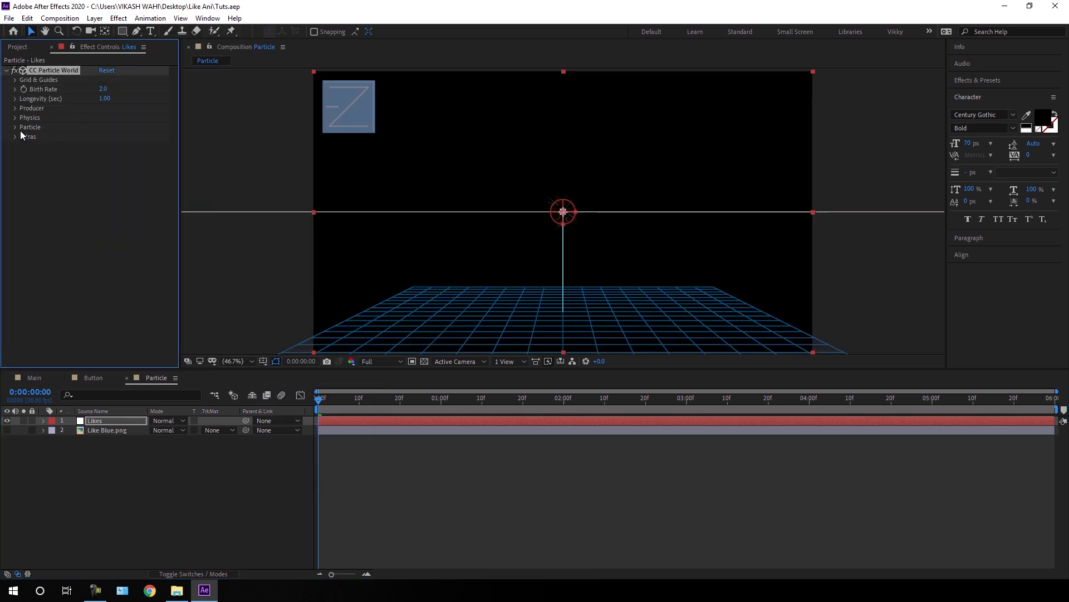
Step: Set the CC Particle World particle type to Textured Square with Like Blue.png as the texture layer
click(15, 128)
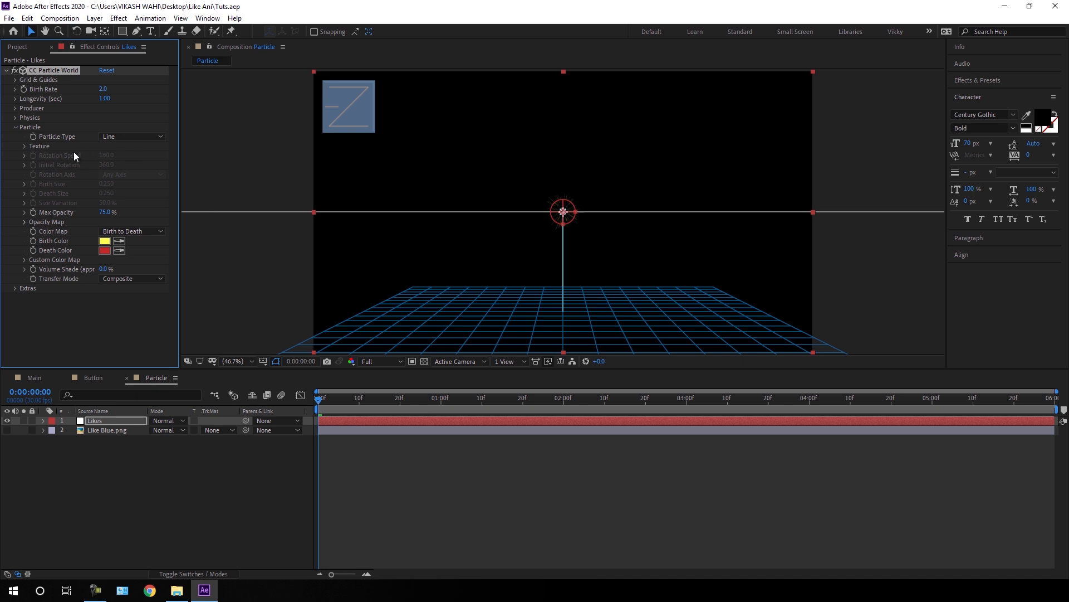
click(119, 137)
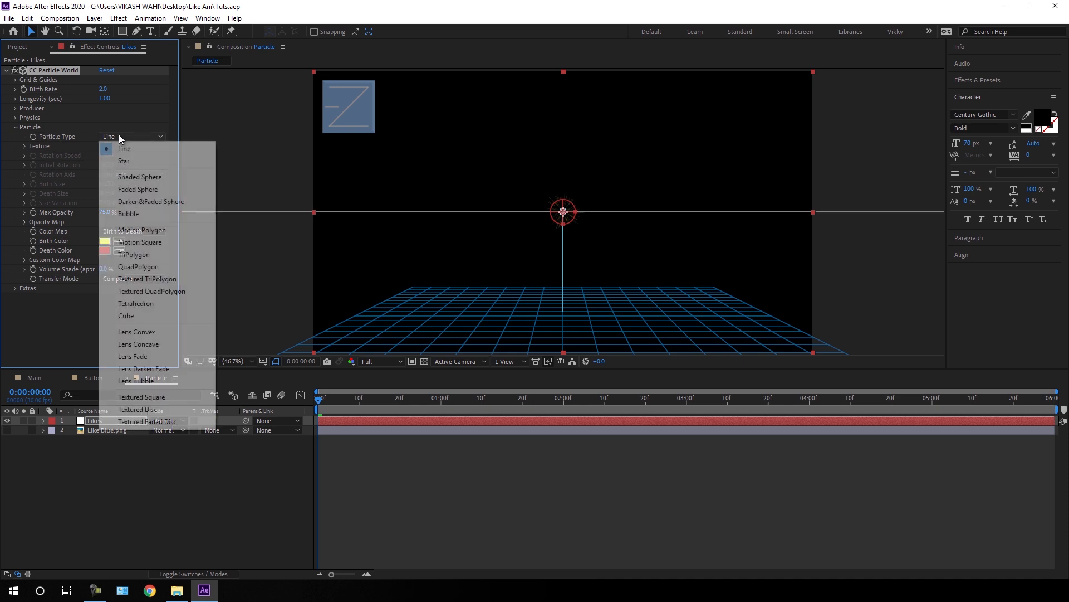
click(165, 399)
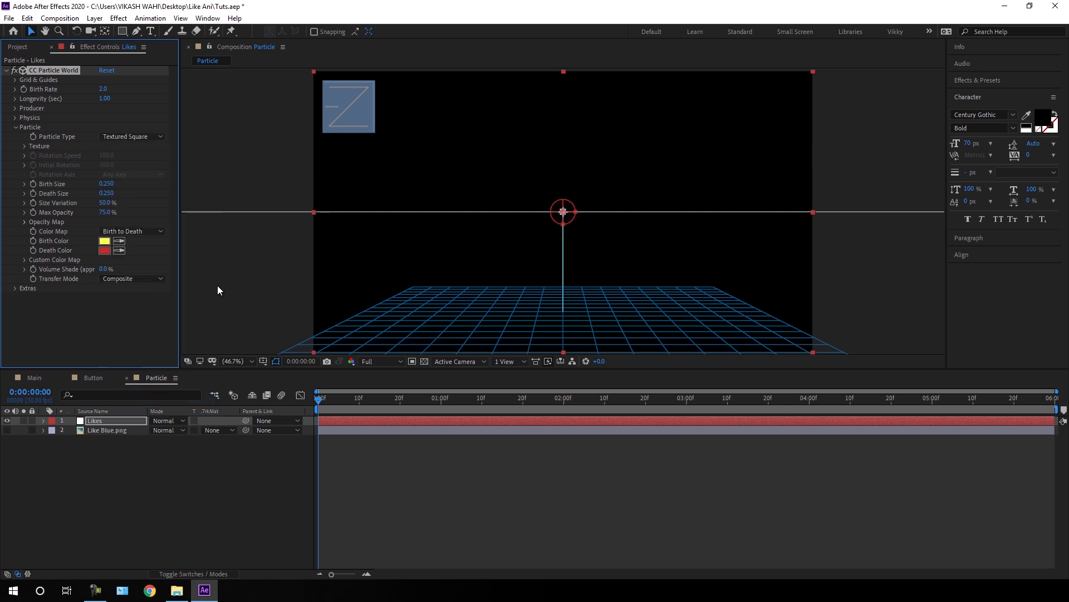
click(25, 147)
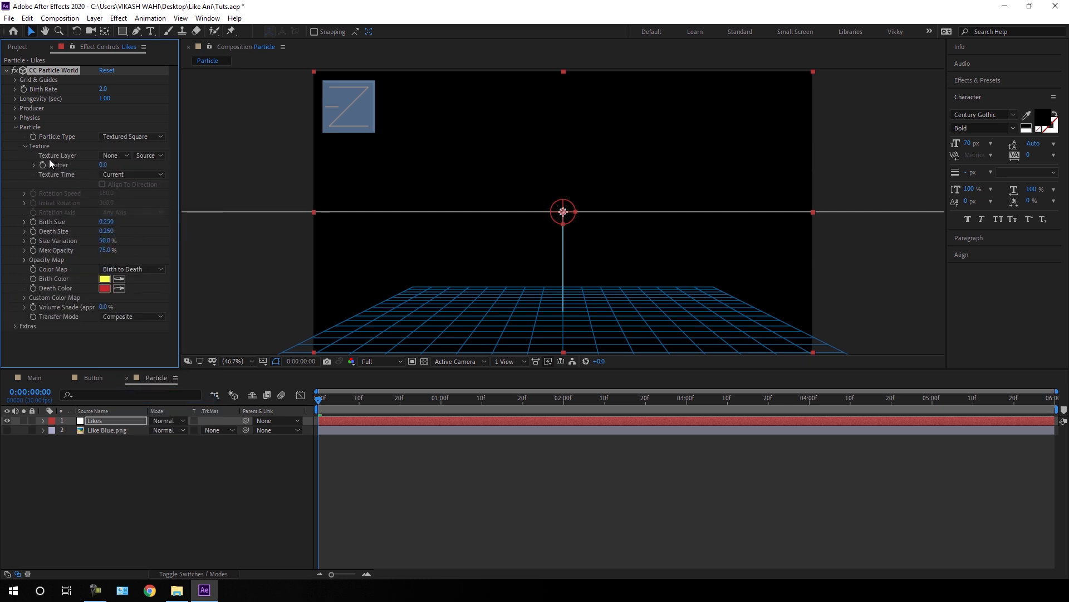
click(117, 156)
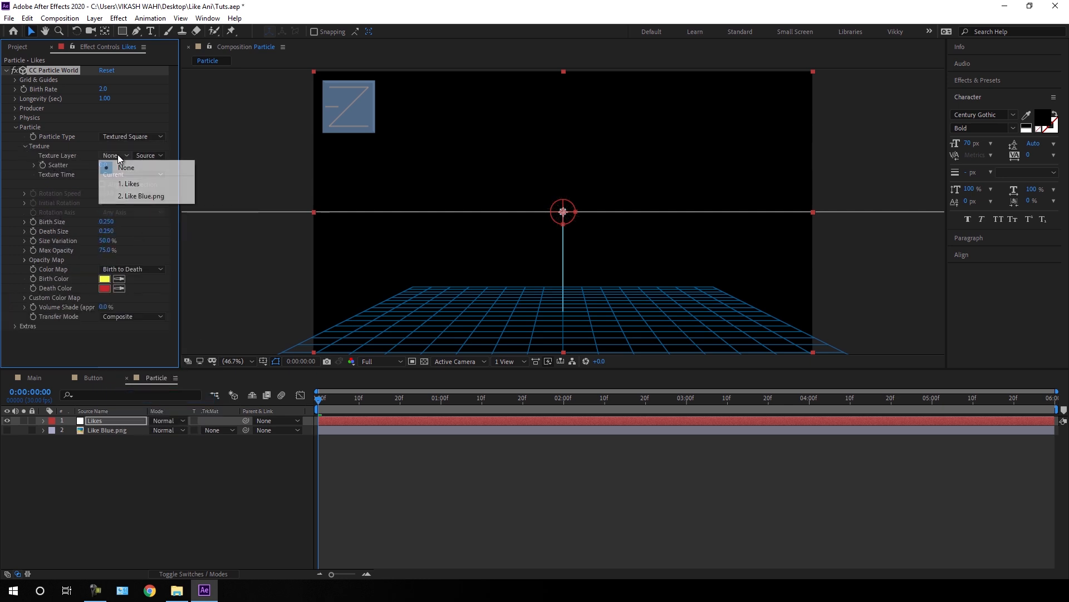
click(137, 197)
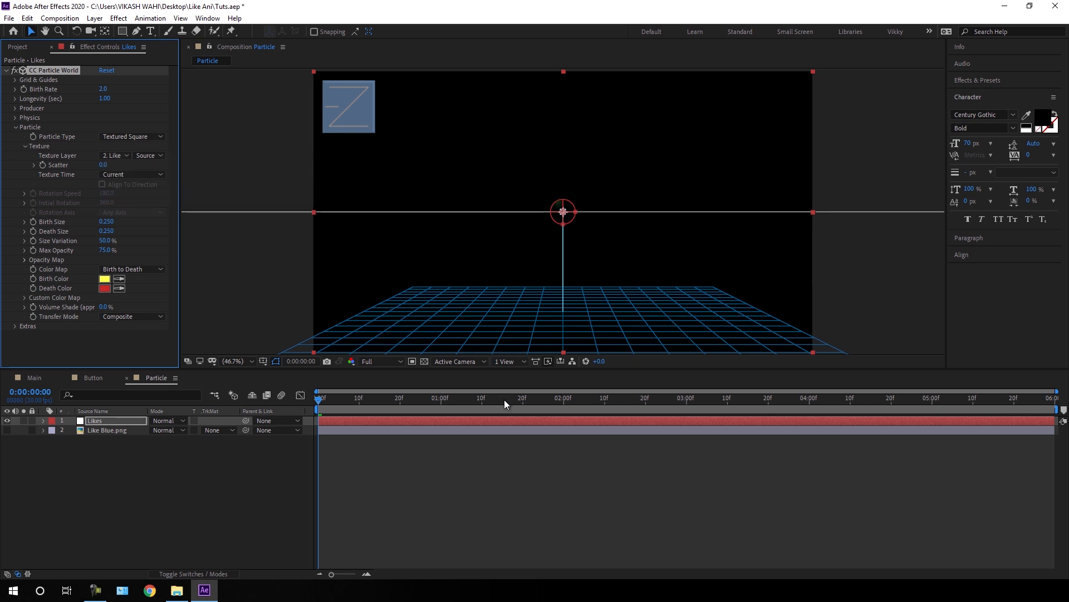
Step: Set the particles' max opacity to 100% and make both the birth and death colors white (FFFFFF)
drag(503, 399, 673, 401)
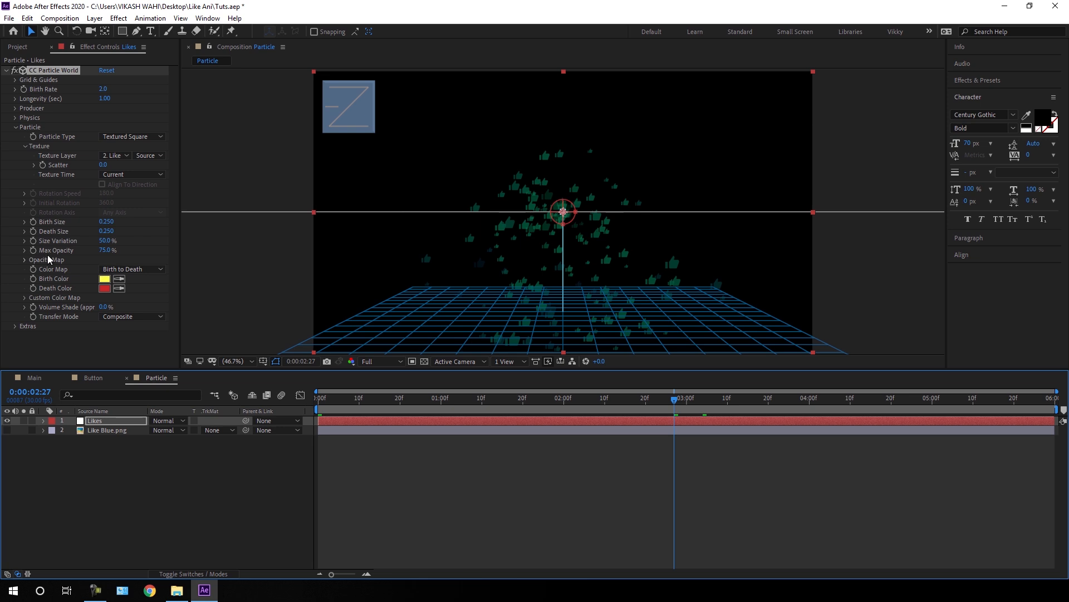
drag(107, 250, 143, 254)
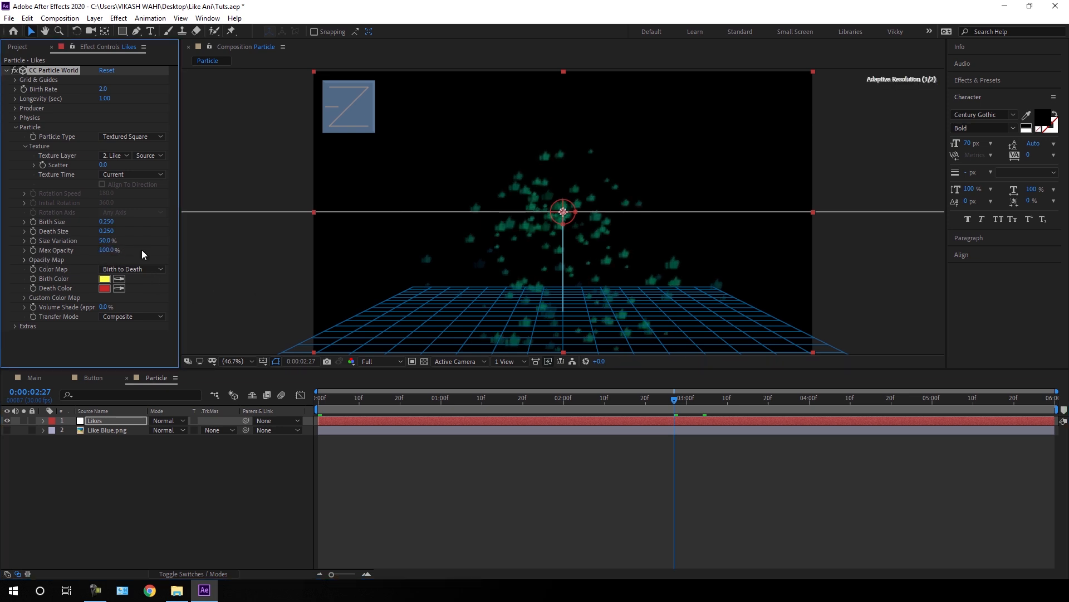
click(104, 278)
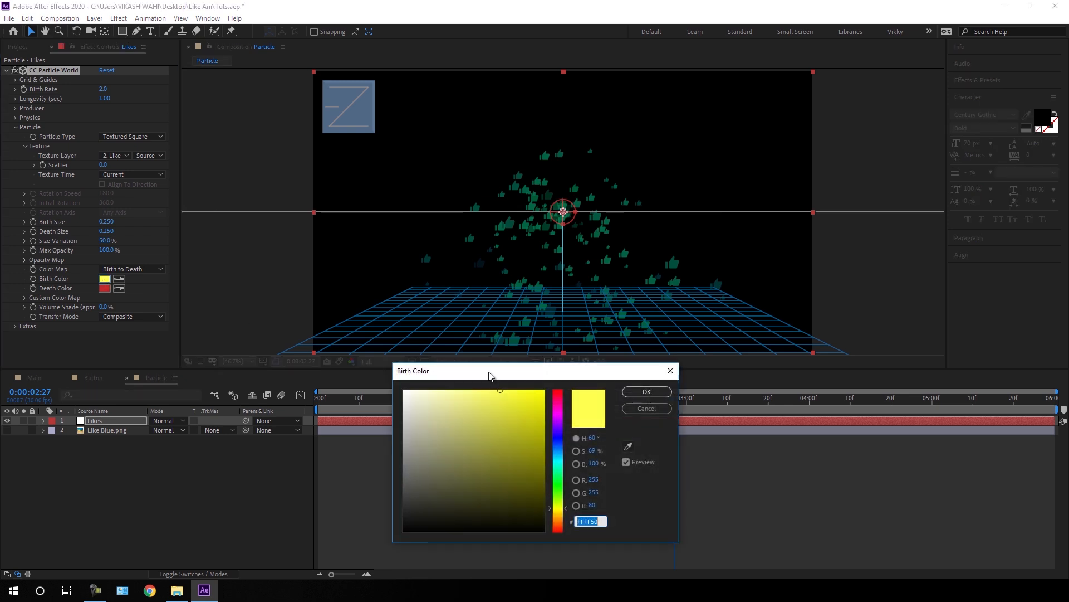
drag(412, 423, 404, 391)
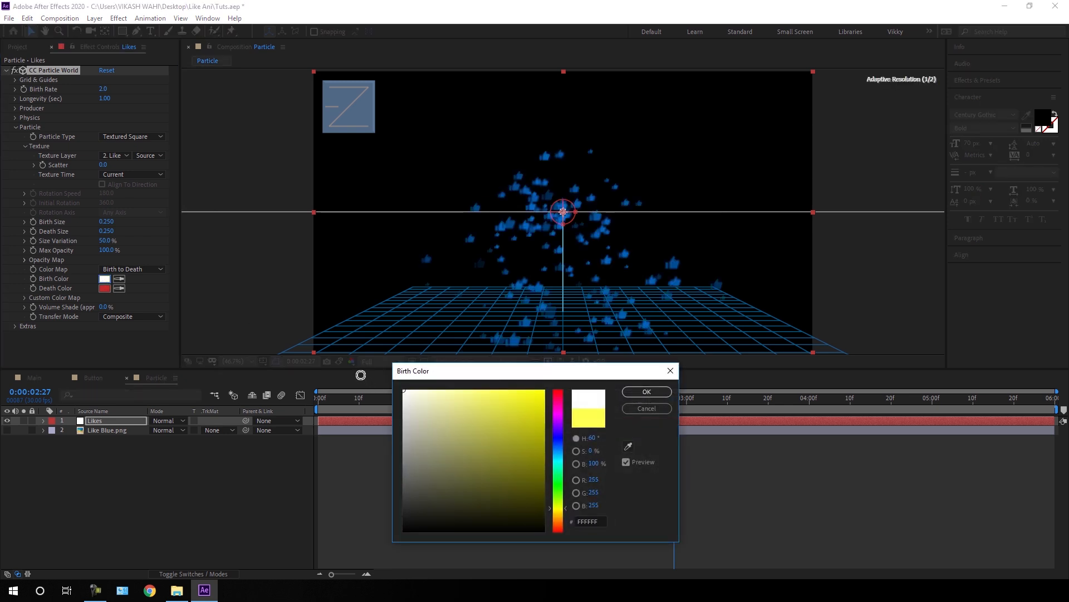
click(624, 394)
click(104, 288)
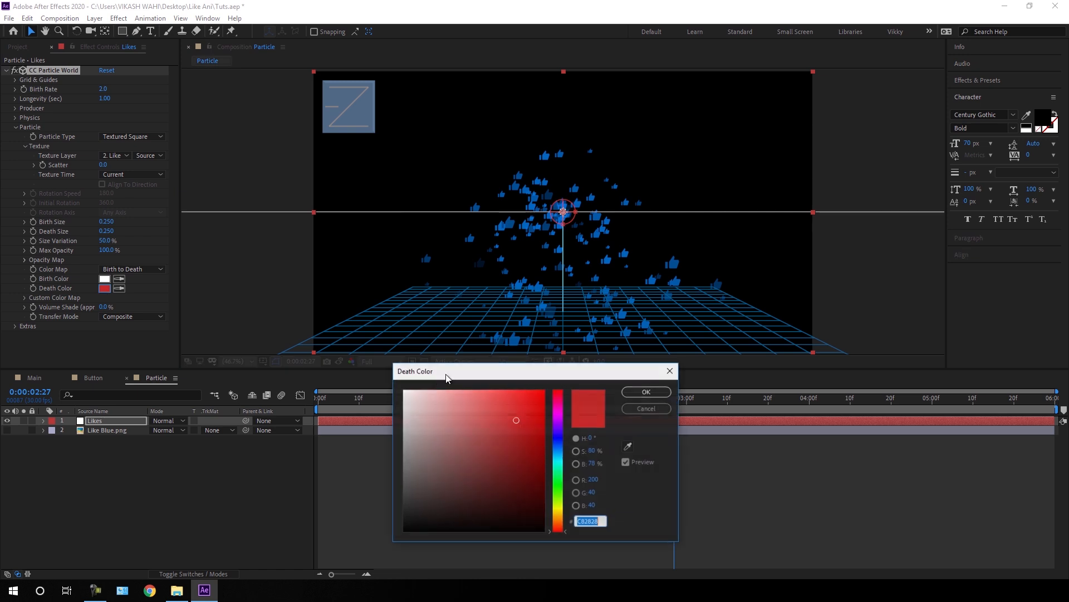
drag(473, 479, 404, 391)
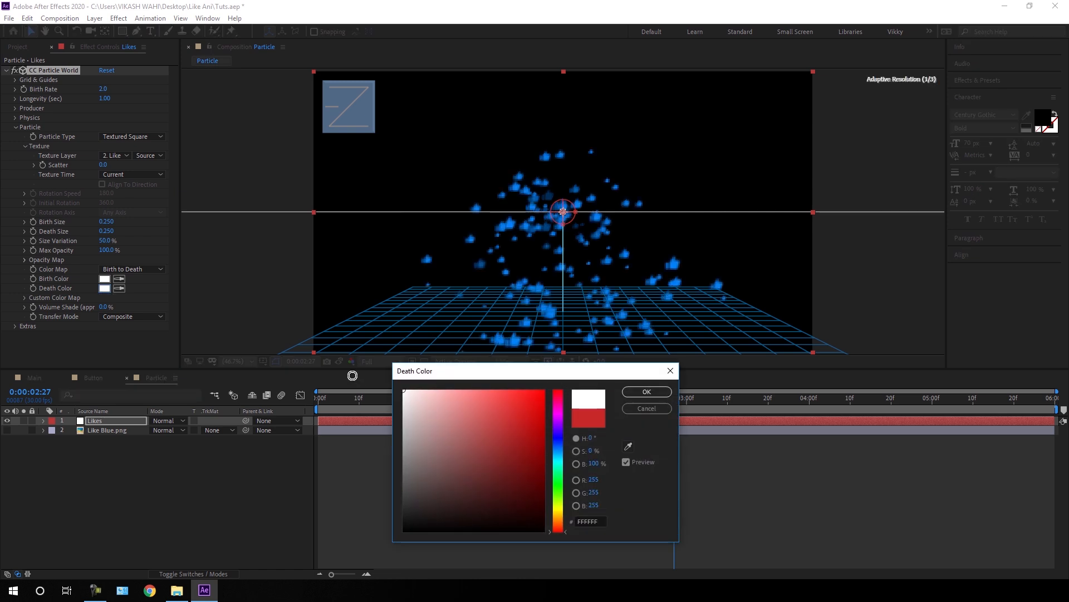
click(648, 393)
drag(619, 410, 636, 349)
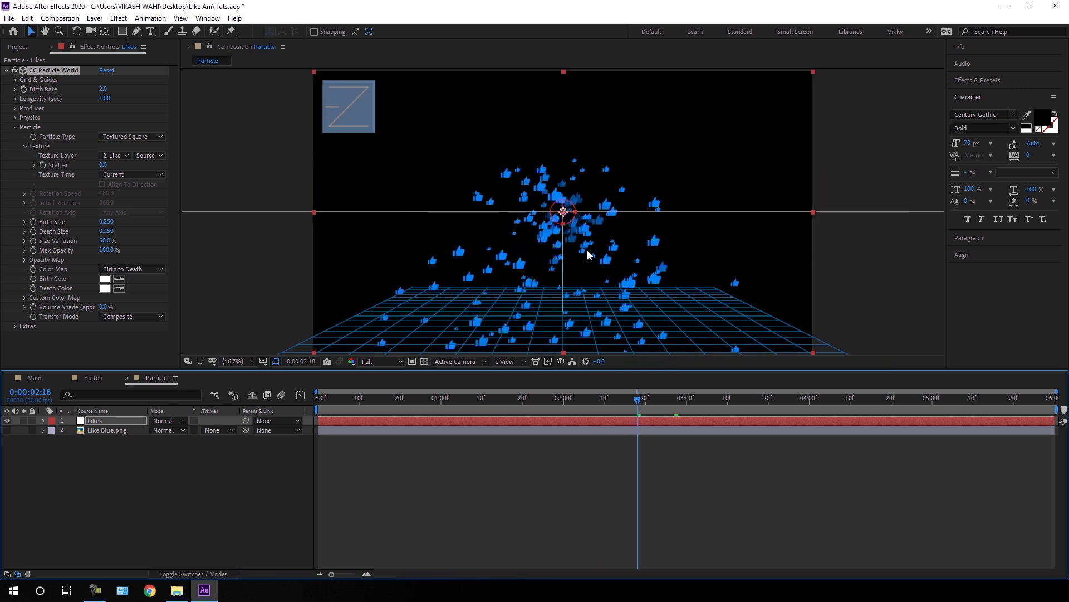
Step: Set the CC Particle World birth rate to 0.1
click(16, 127)
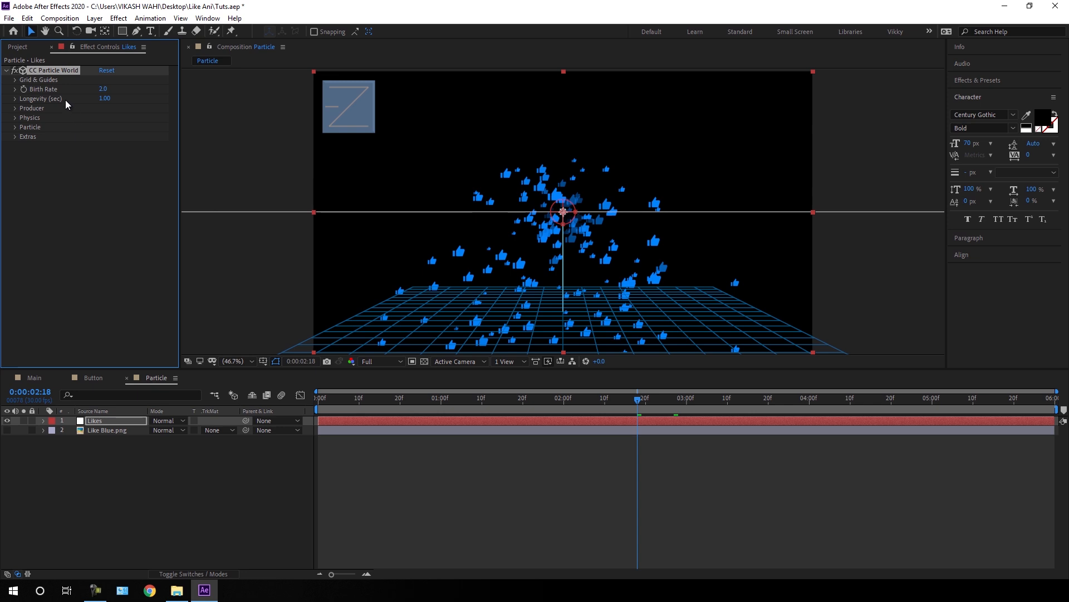
click(102, 89)
key(Return)
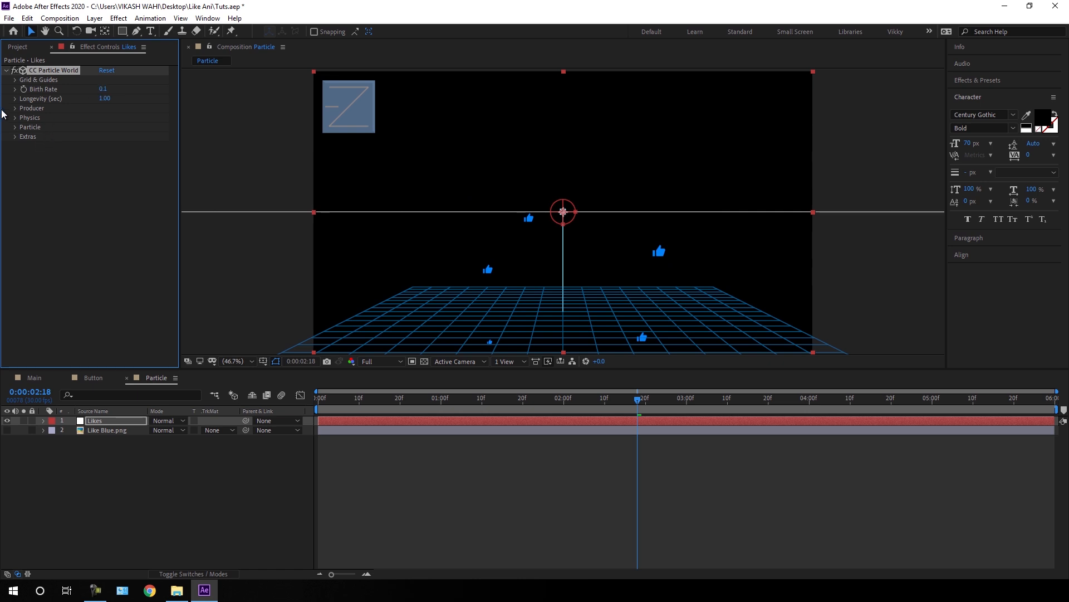
Step: Set the particle physics animation to Fractal Uni with a velocity of 0.5, and preview the motion
click(15, 118)
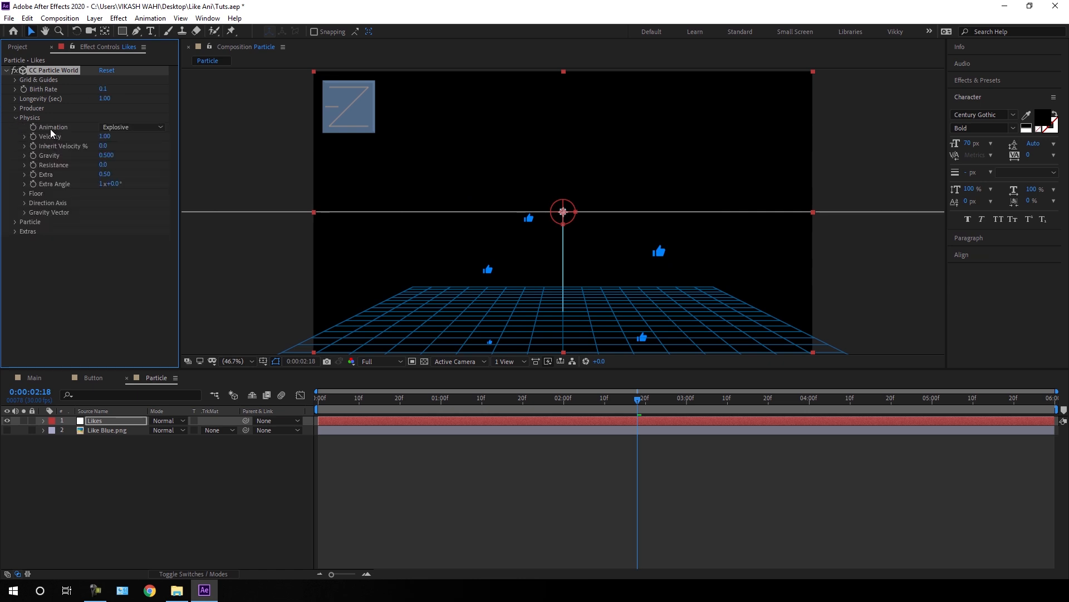
click(133, 128)
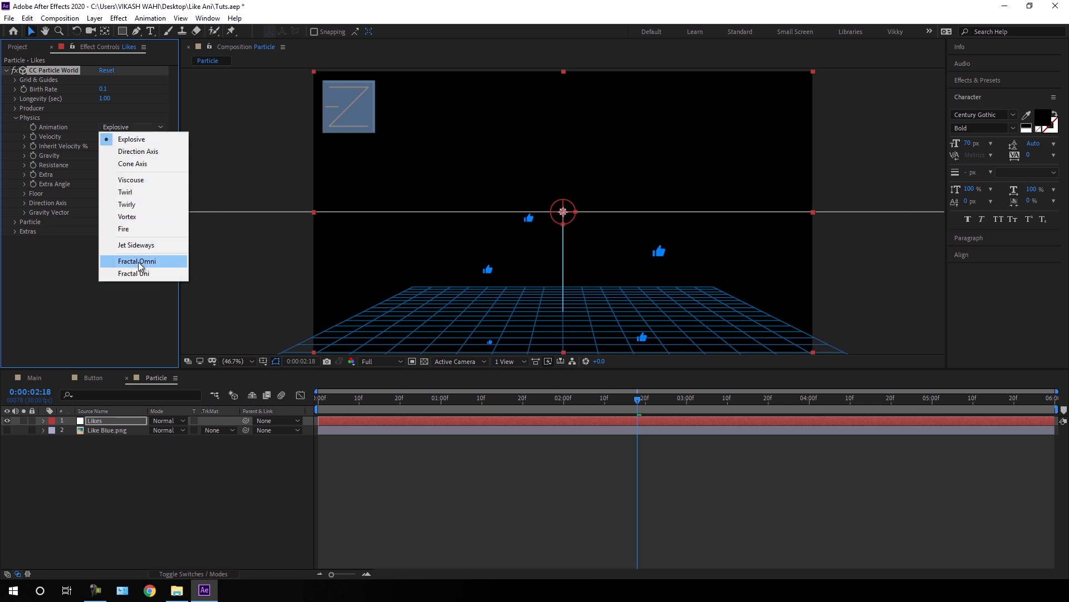
click(149, 274)
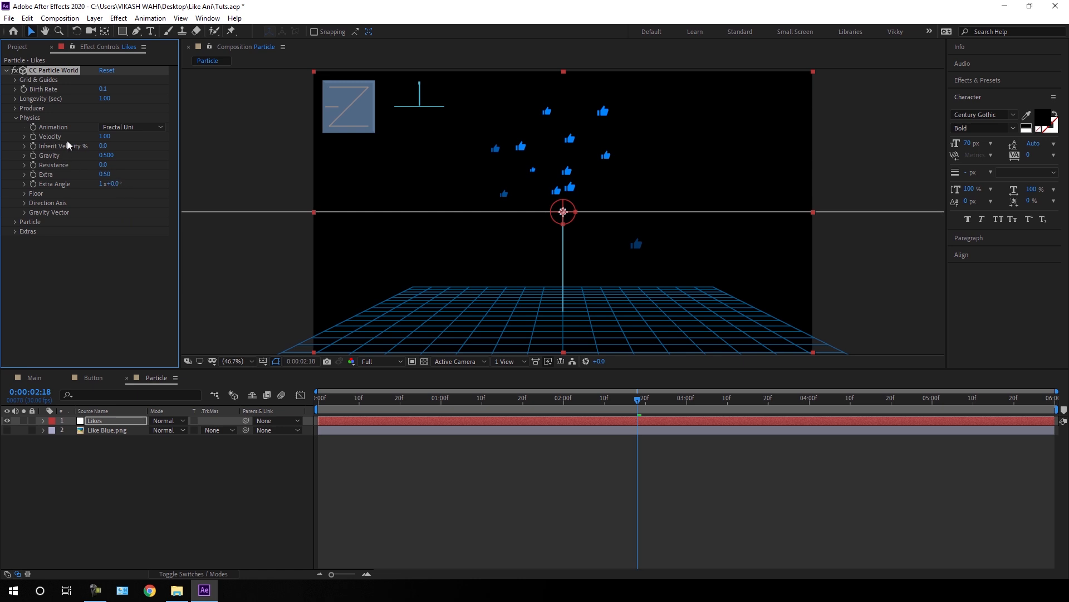
click(105, 137)
text(0.5)
key(Return)
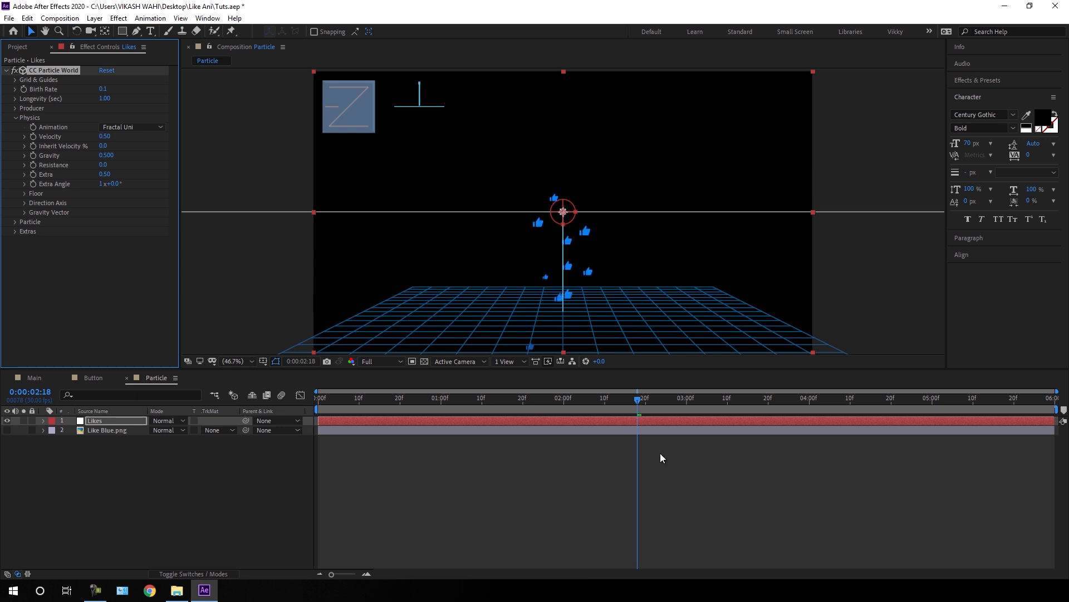
click(522, 402)
drag(515, 407, 636, 417)
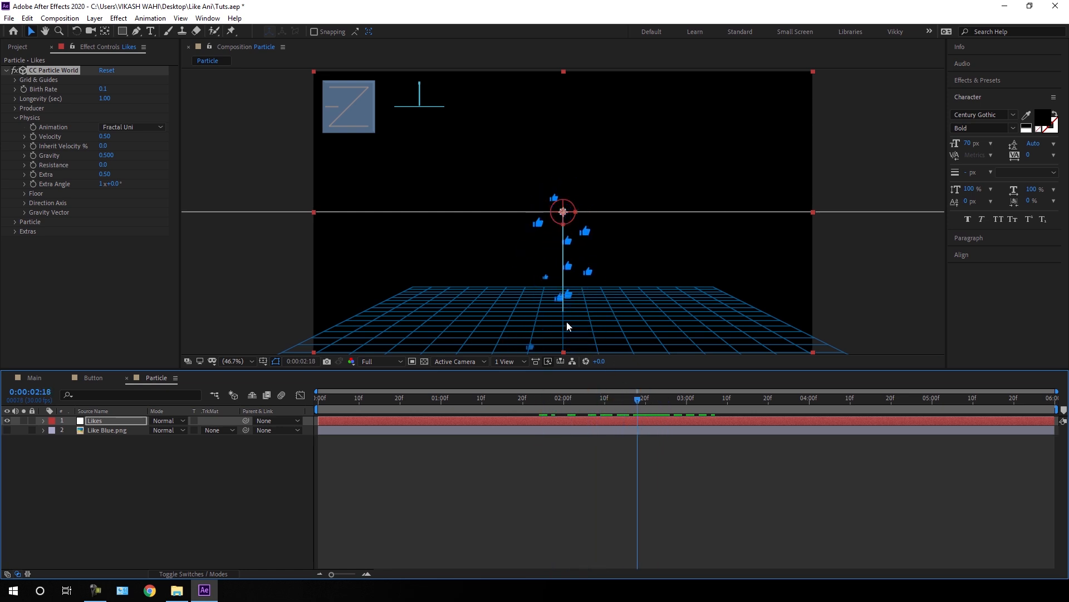
Step: Set the particle physics gravity to 0 and preview the particles' motion
click(107, 159)
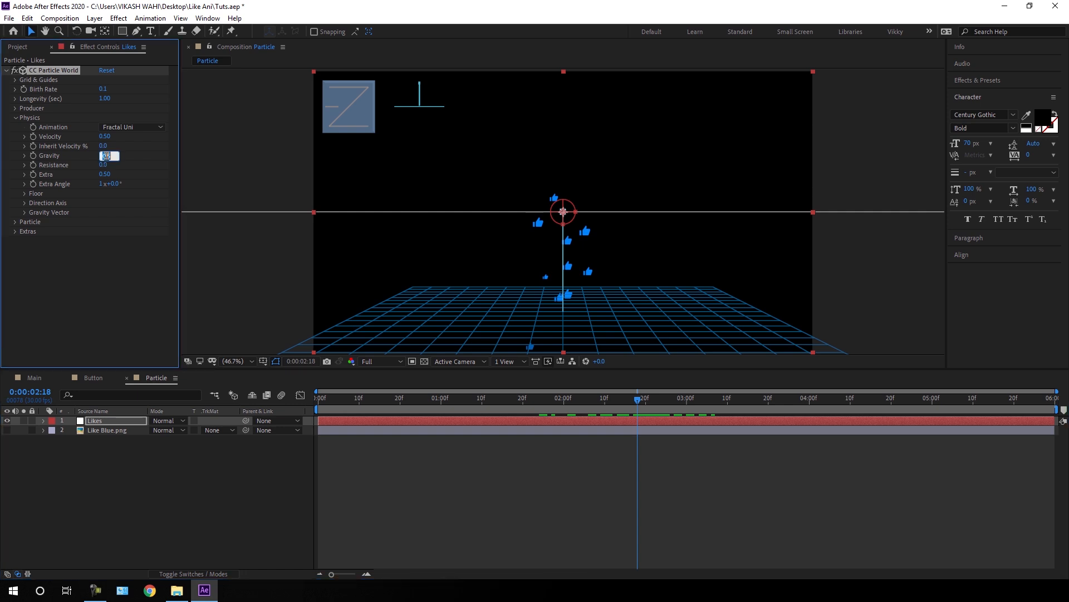
text(0)
key(Return)
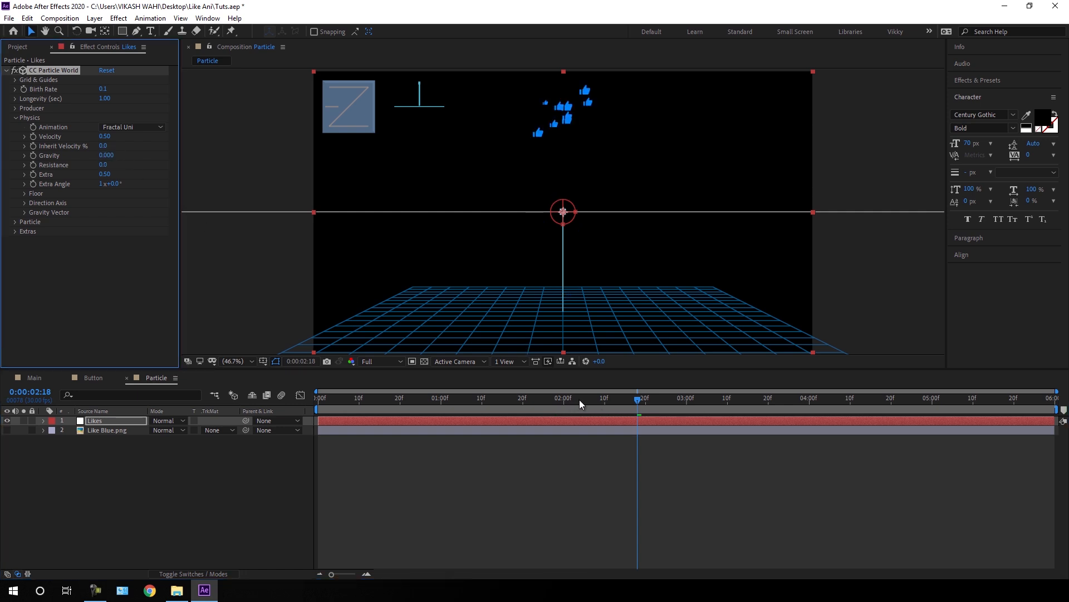
drag(580, 399, 796, 427)
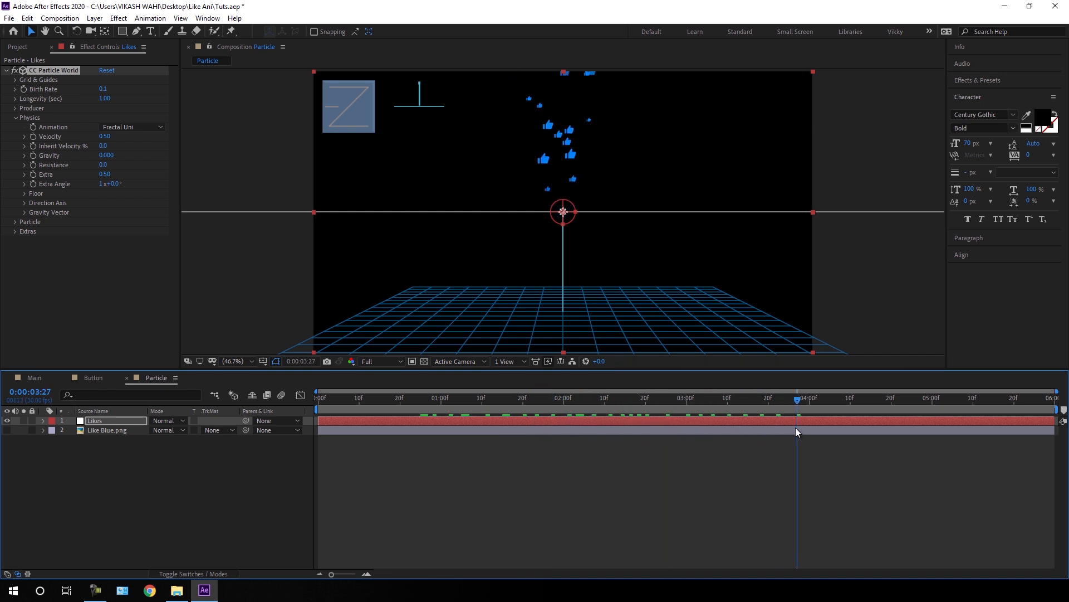
Step: Add the Particle composition to Main above the Animations layer and center it over the blue like icon
click(35, 378)
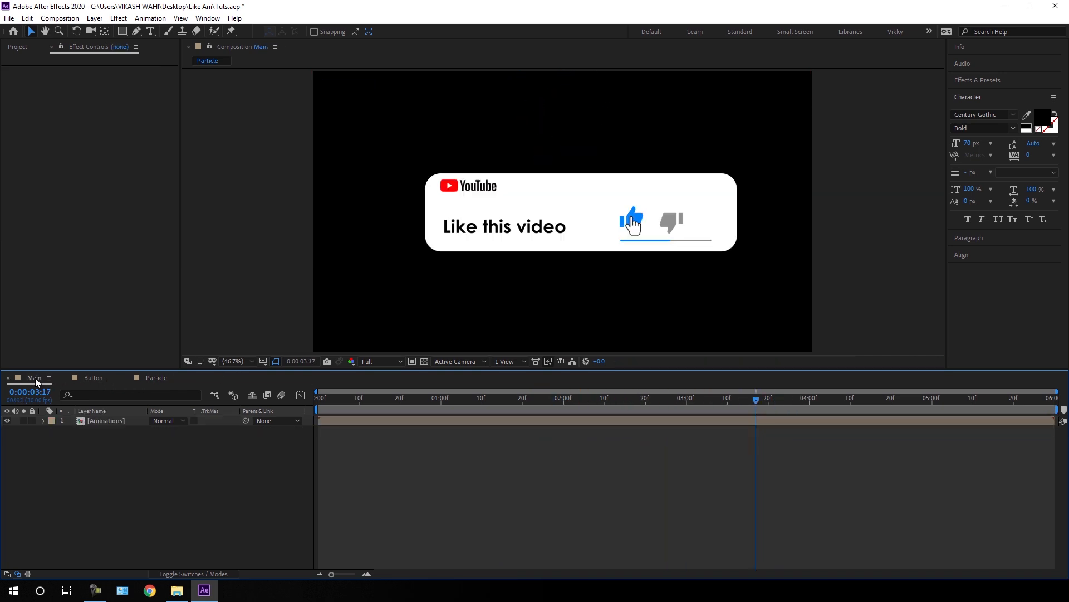
click(18, 48)
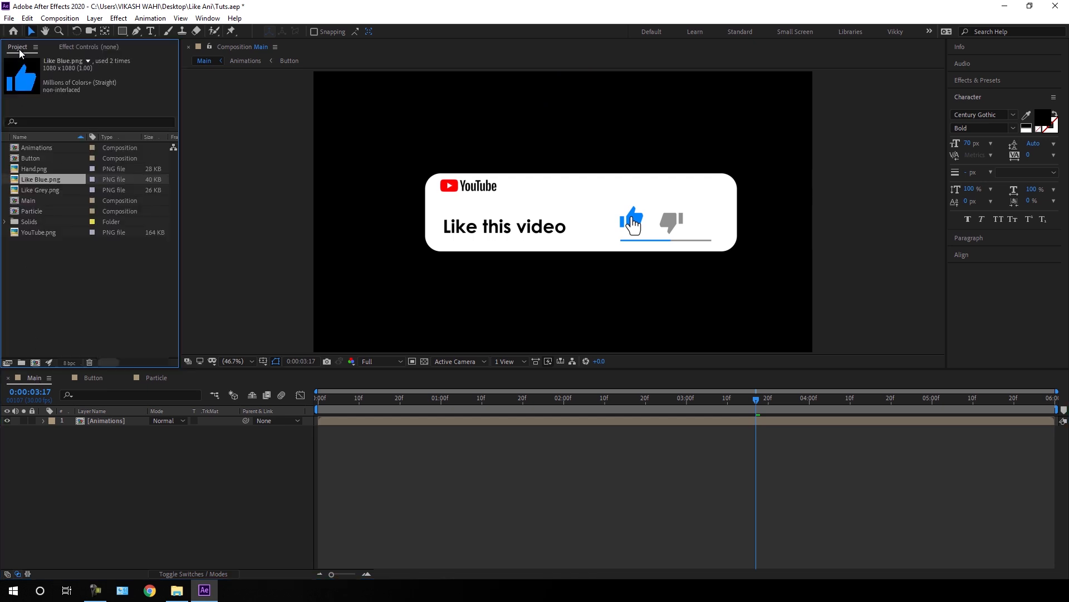
click(45, 270)
click(36, 213)
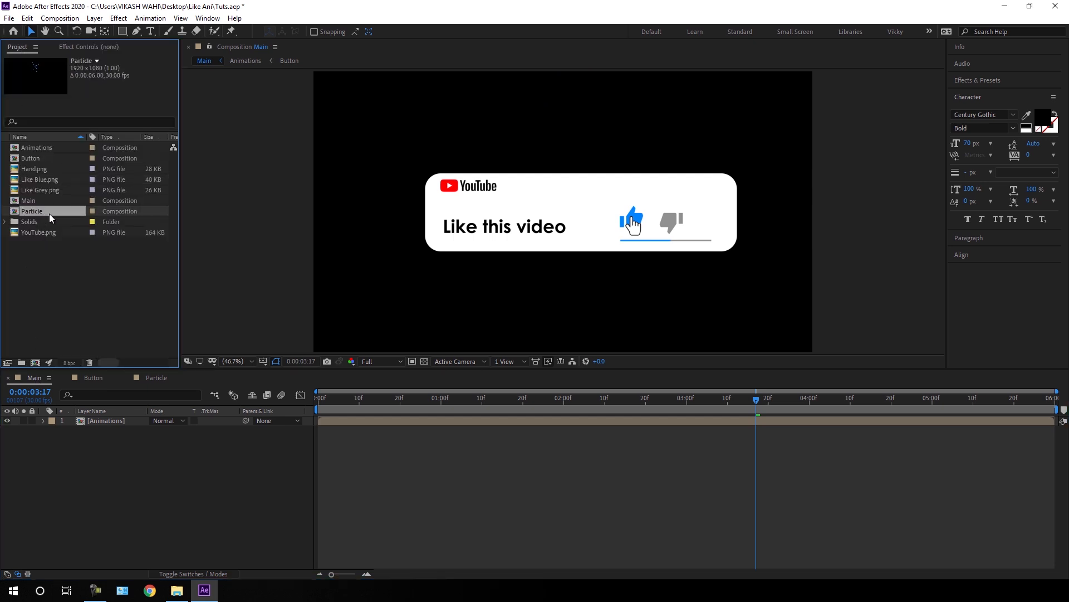
drag(45, 212, 116, 418)
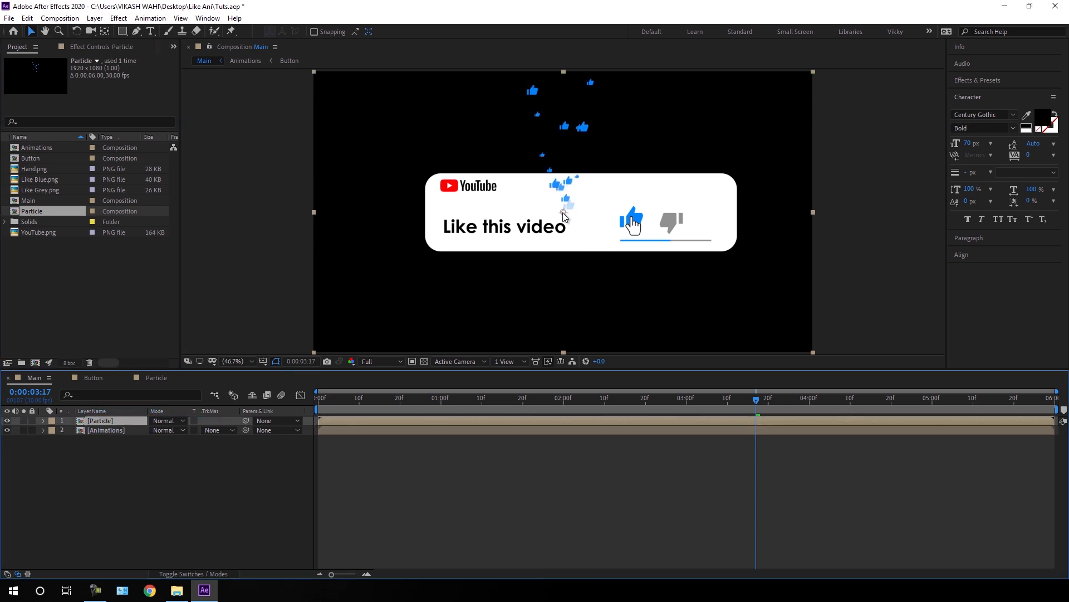
drag(565, 216, 634, 223)
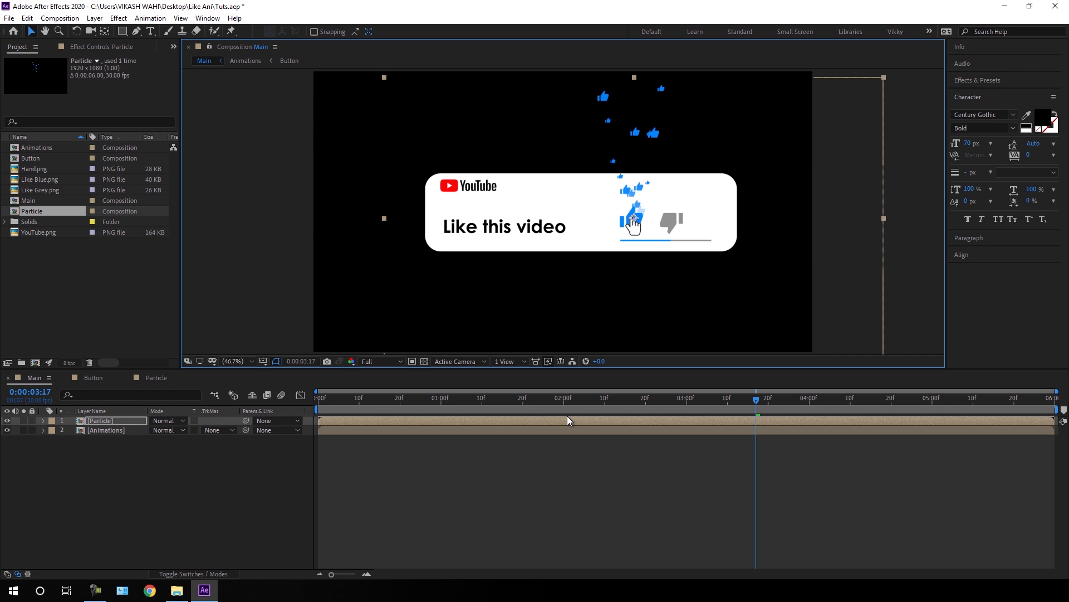
Step: Shift the Particle layer in time so that it starts at 0:00:03:00
click(689, 406)
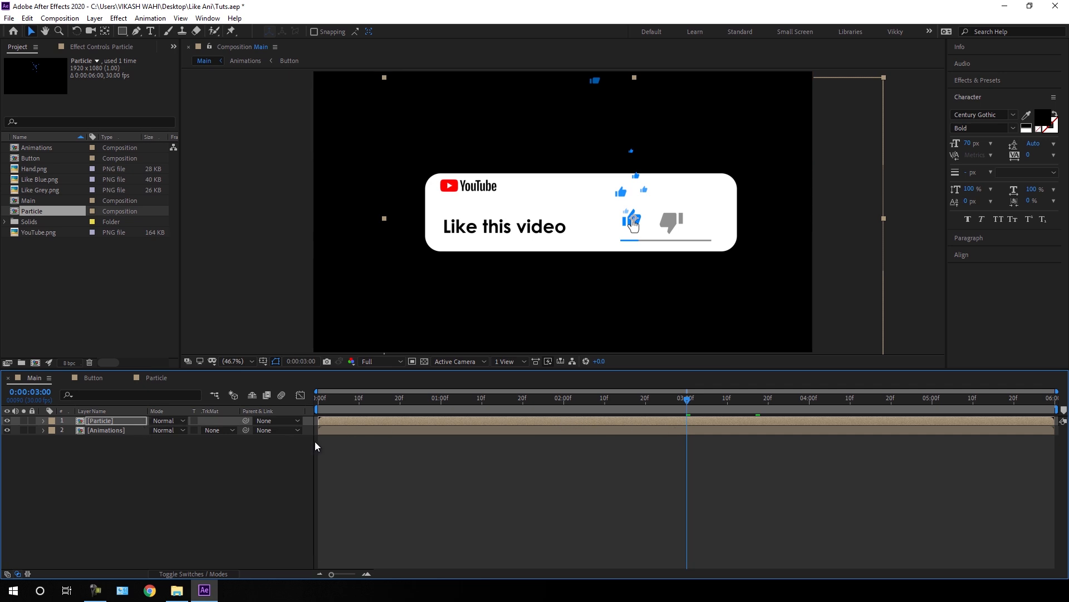
drag(376, 422, 743, 420)
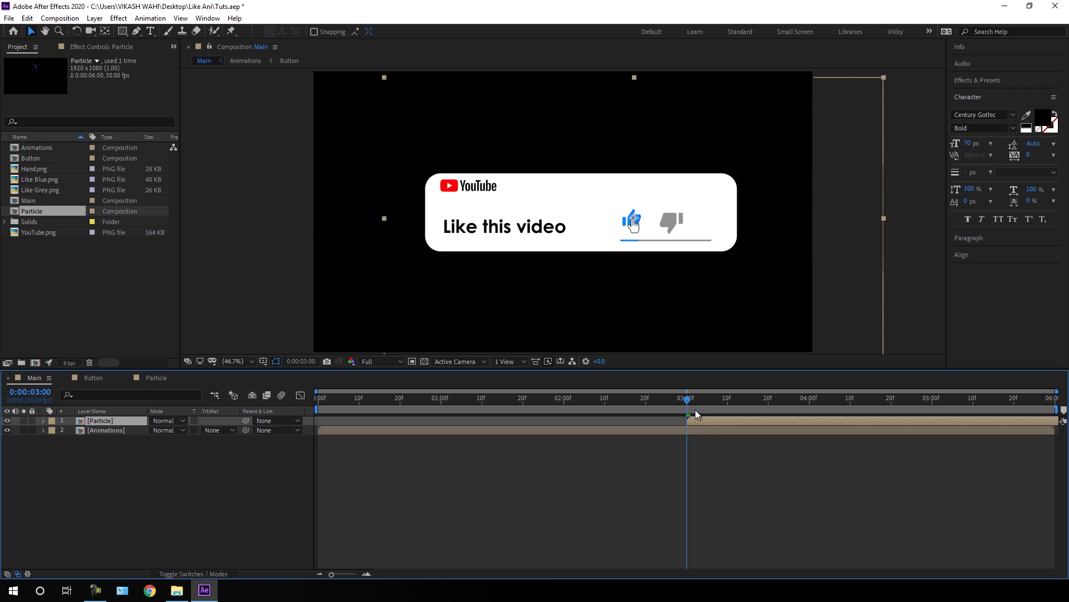
Step: Keyframe the Particle layer's opacity from 100% at 0:00:05:10 to 0% at 0:00:05:20, and scrub through the fade
drag(677, 400, 973, 436)
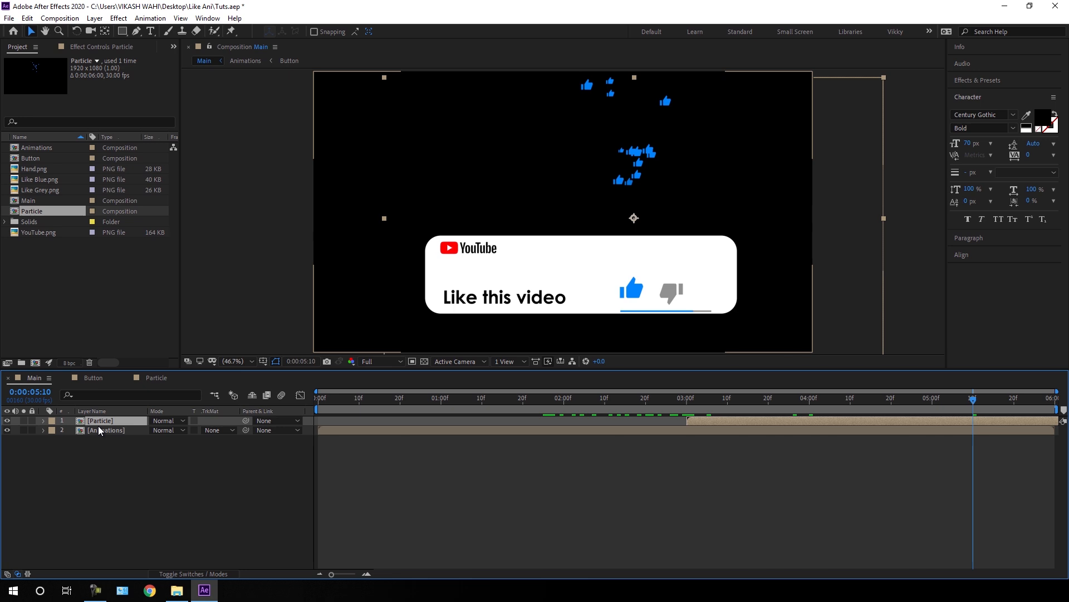
key(t)
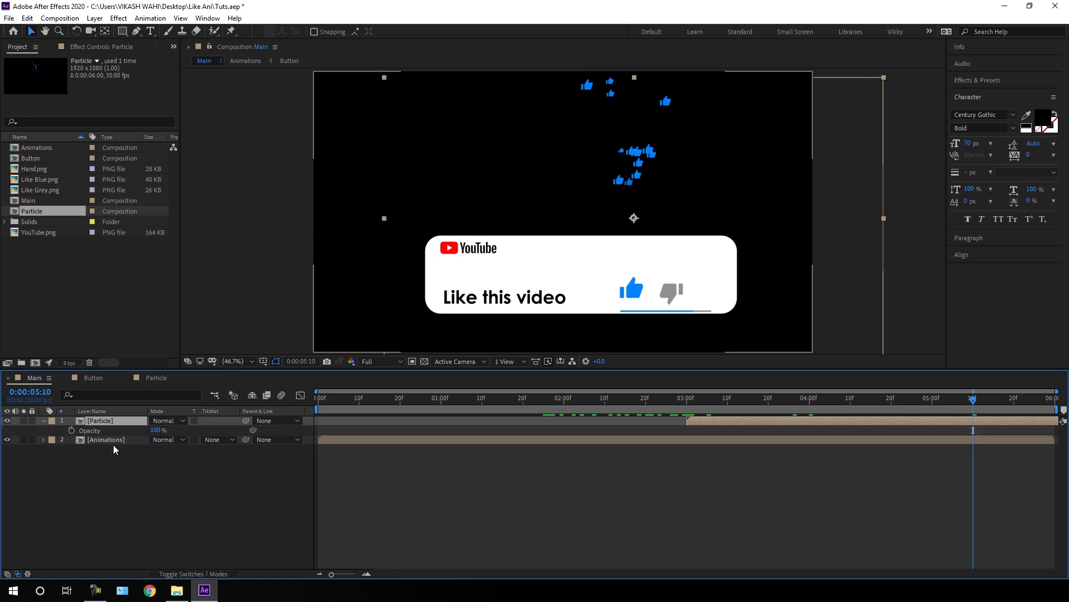
click(72, 432)
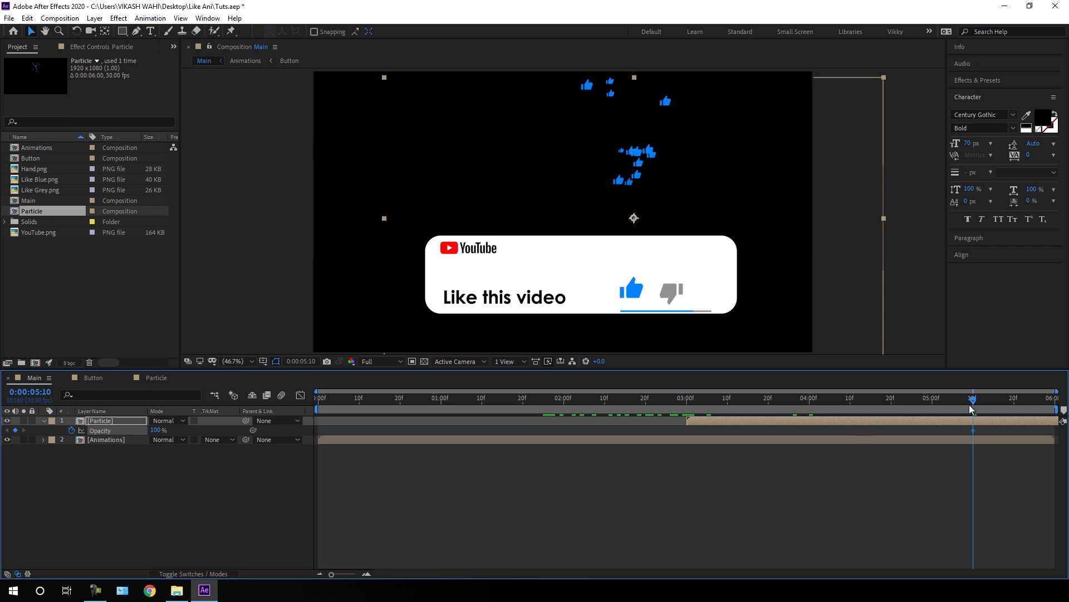
drag(972, 411, 1015, 413)
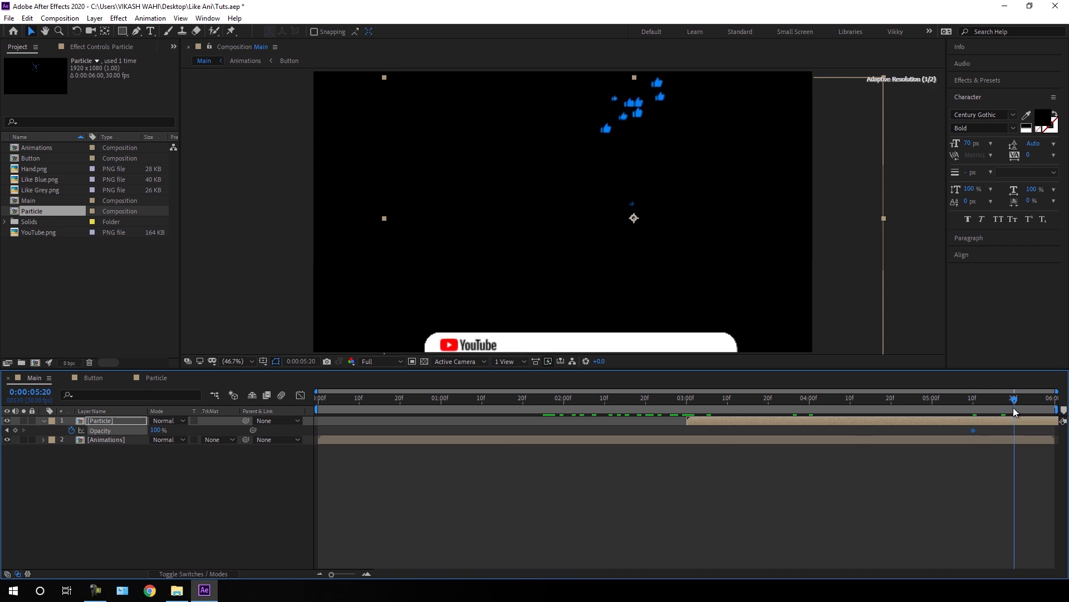
click(158, 430)
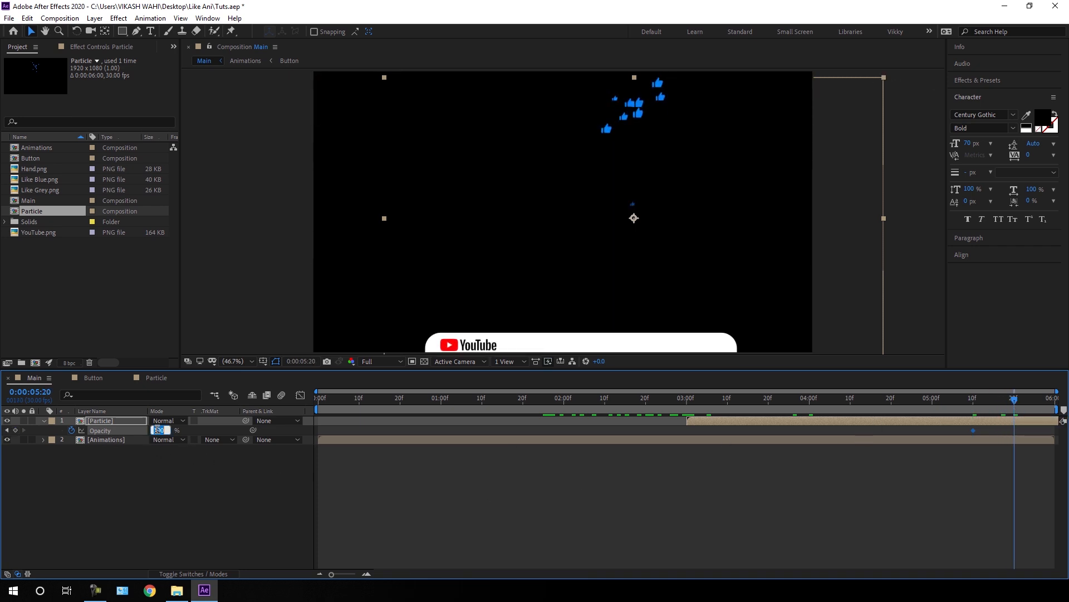
text(0)
key(Return)
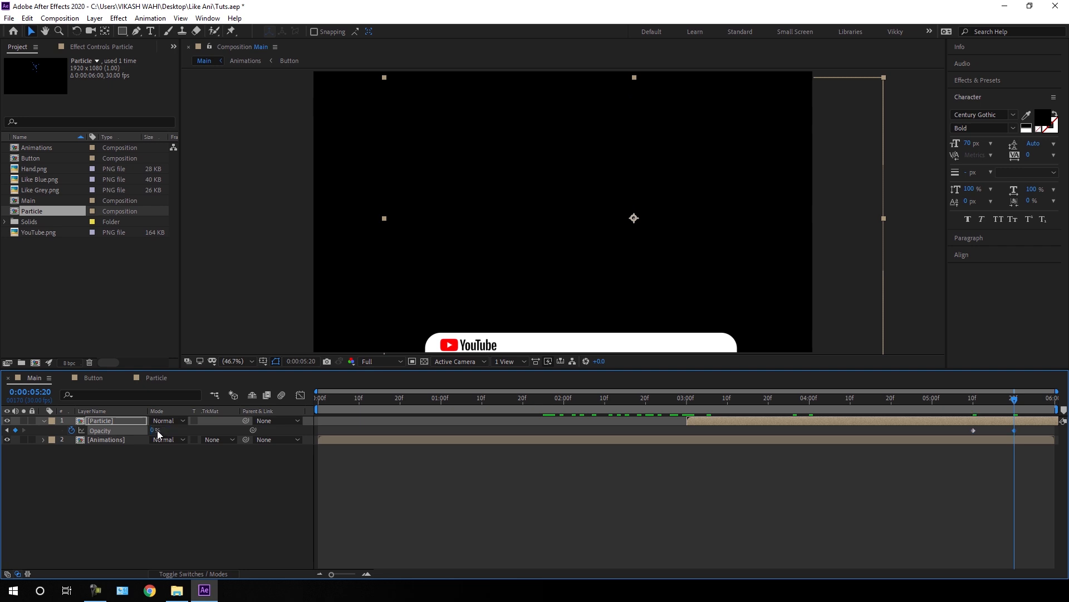
drag(953, 397, 974, 463)
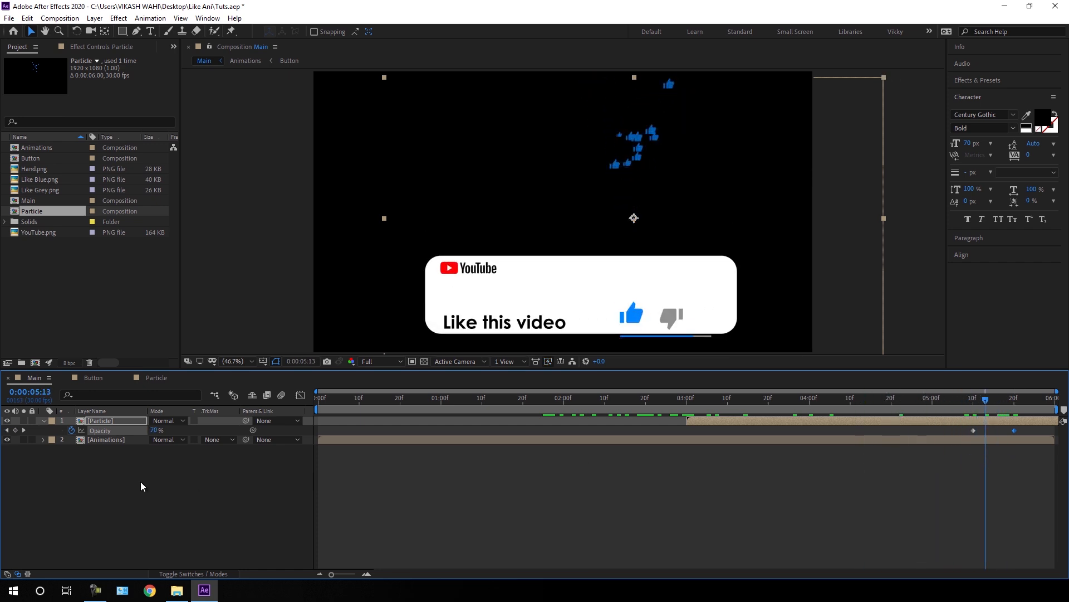
click(43, 420)
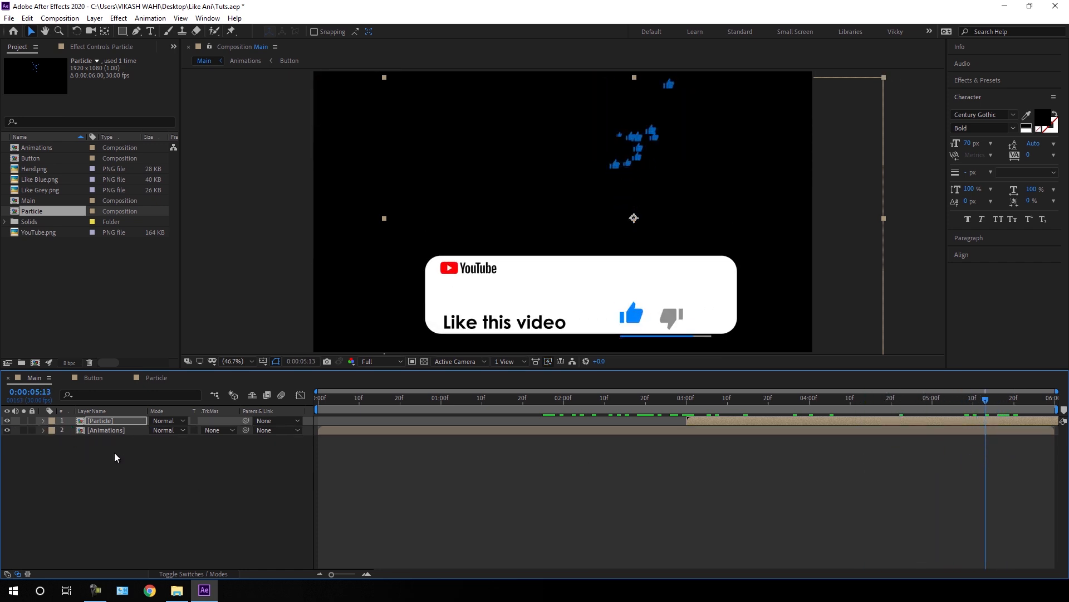
Step: Pre-compose the Particle and Animations layers into a new composition named Final
drag(115, 452, 121, 423)
right_click(121, 422)
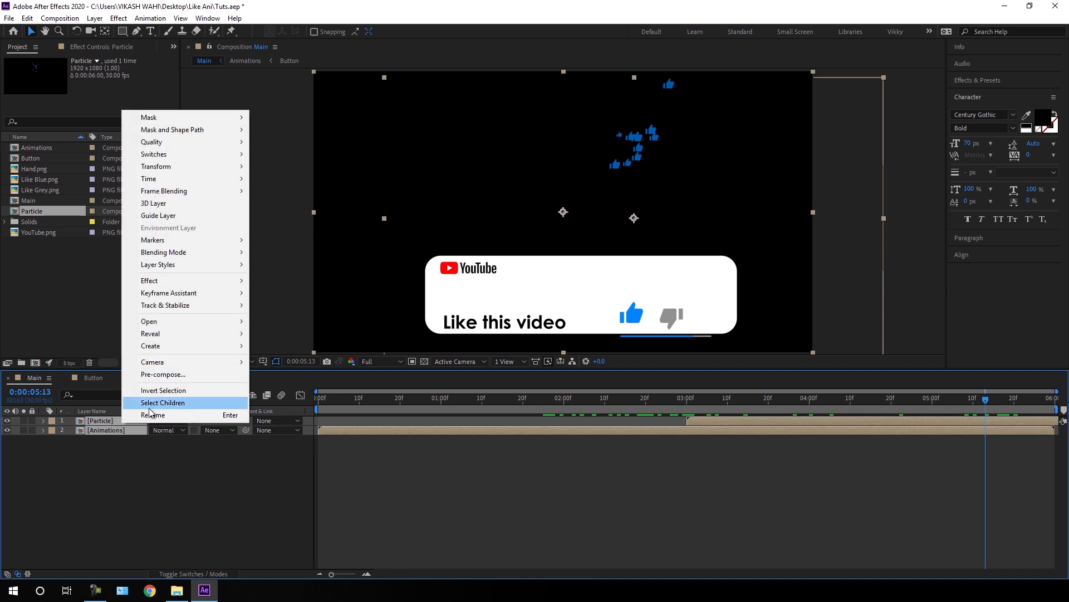
click(160, 375)
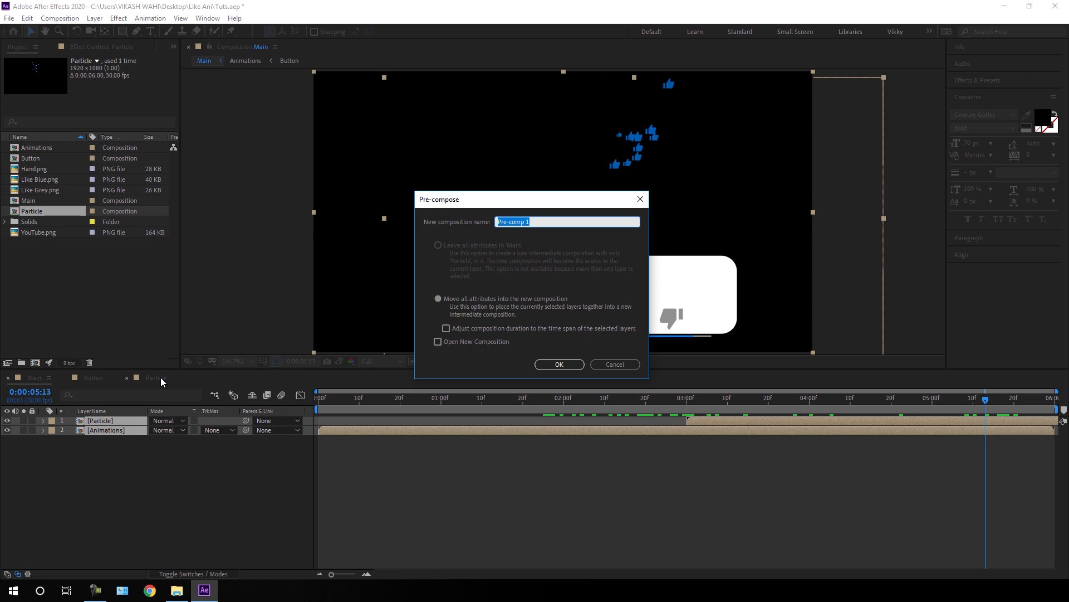
key(BackSpace)
text(Final)
click(559, 364)
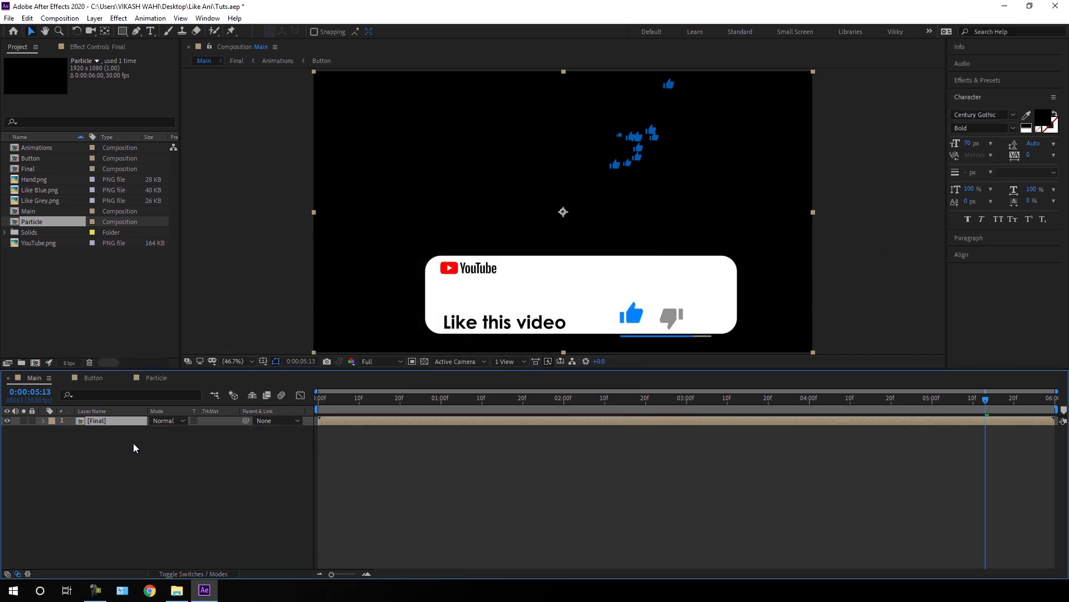
Step: Scale the Final layer in Main to 65%, checking it at a frame where the card is shown
drag(688, 402, 597, 415)
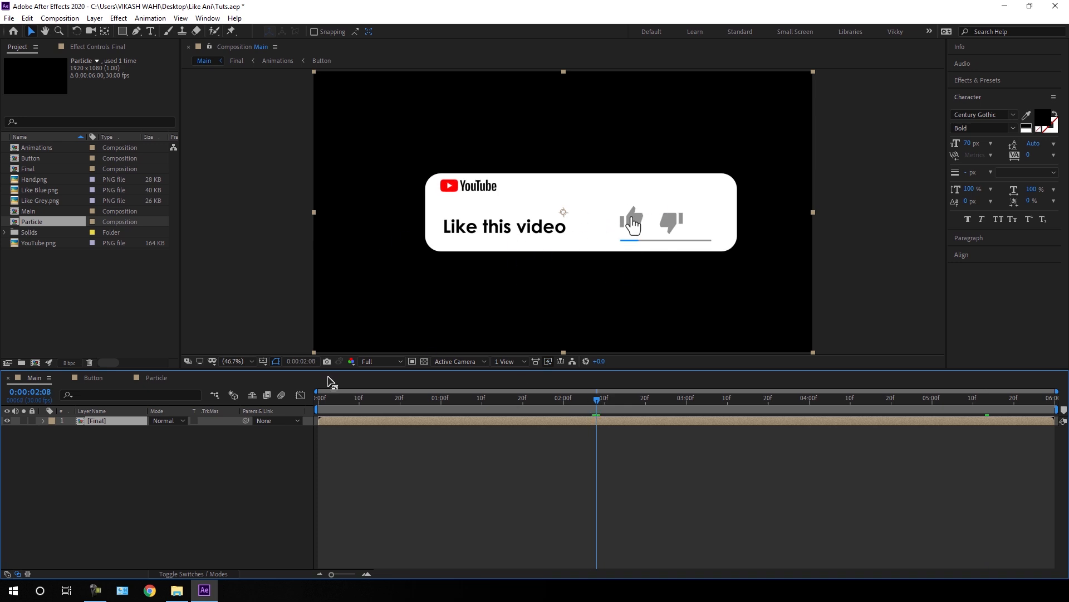
key(s)
text(65)
key(Return)
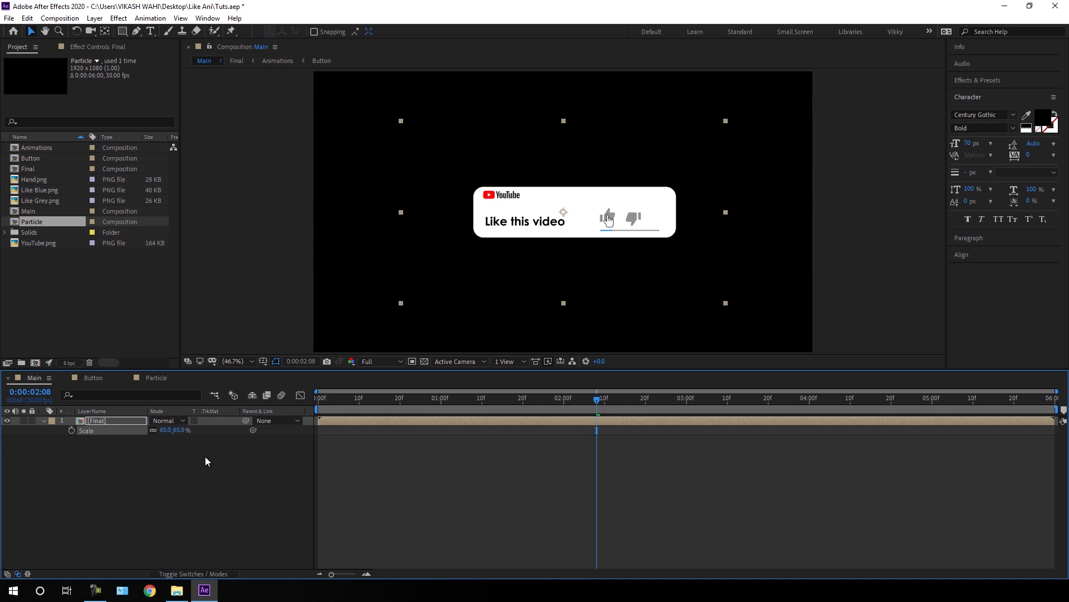
Step: Nudge the Final layer straight down so the card sits just below the frame's centre, and scrub through the animation
click(134, 423)
key(shift+Down)
key(shift+Down)
key(shift+Down)
key(shift+Down)
key(shift+Down)
key(shift+Down)
key(shift+Down)
key(shift+Down)
key(shift+Down)
key(shift+Down)
key(shift+Down)
key(shift+Down)
key(shift+Down)
key(shift+Down)
key(shift+Down)
key(shift+Down)
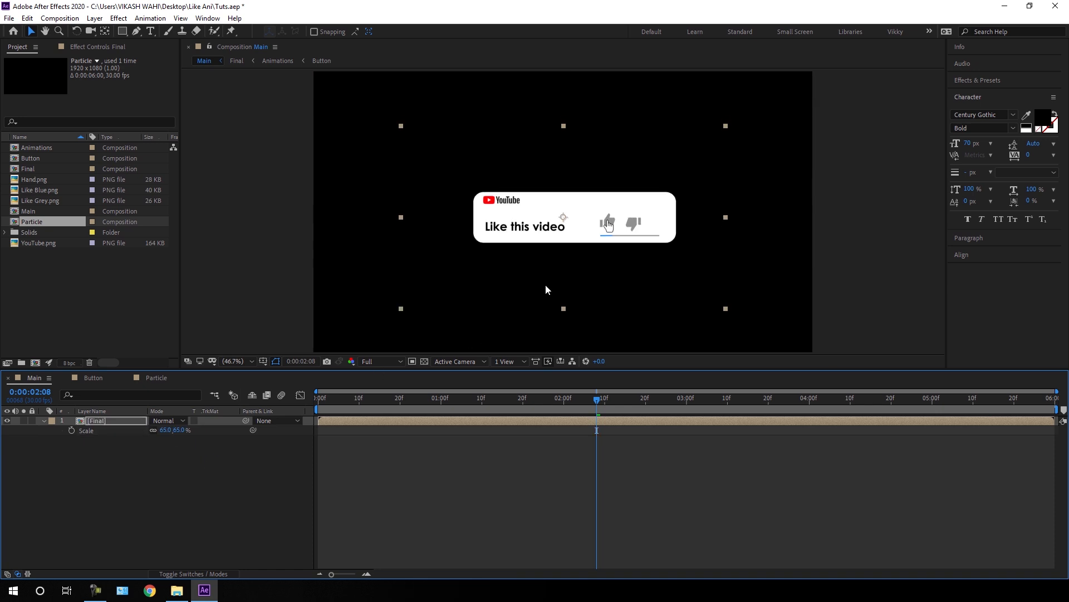
key(shift+Down)
key(shift+Down)
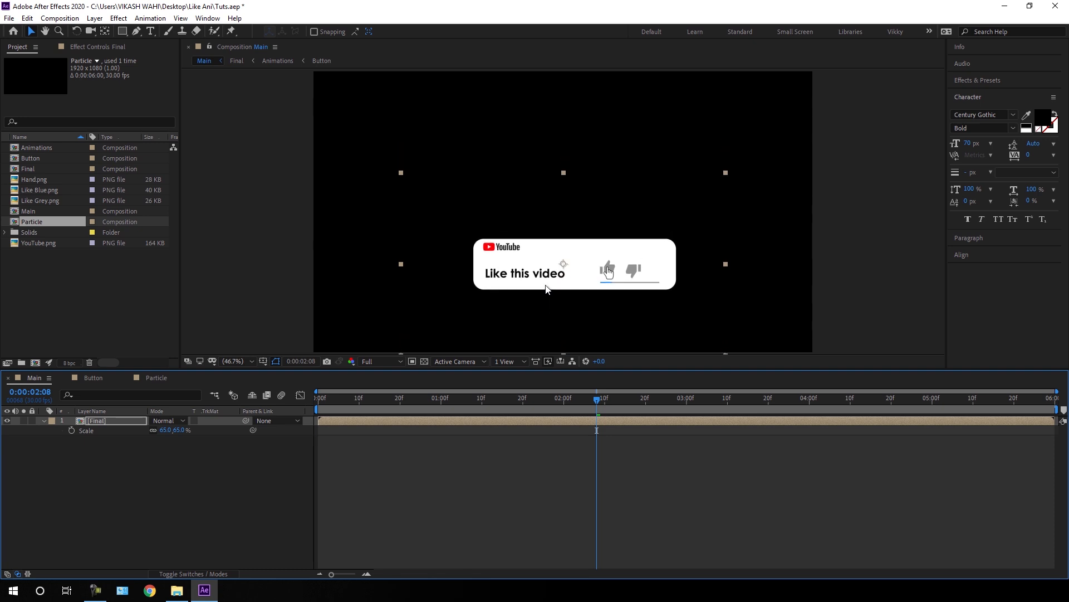
key(shift+Up)
key(shift+Up)
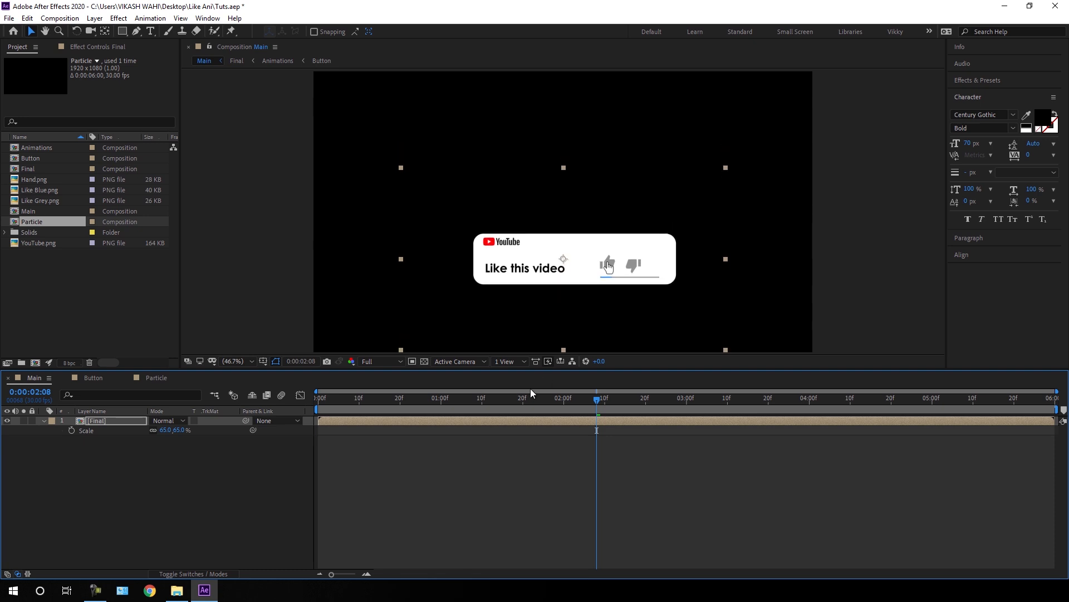
drag(529, 400, 880, 440)
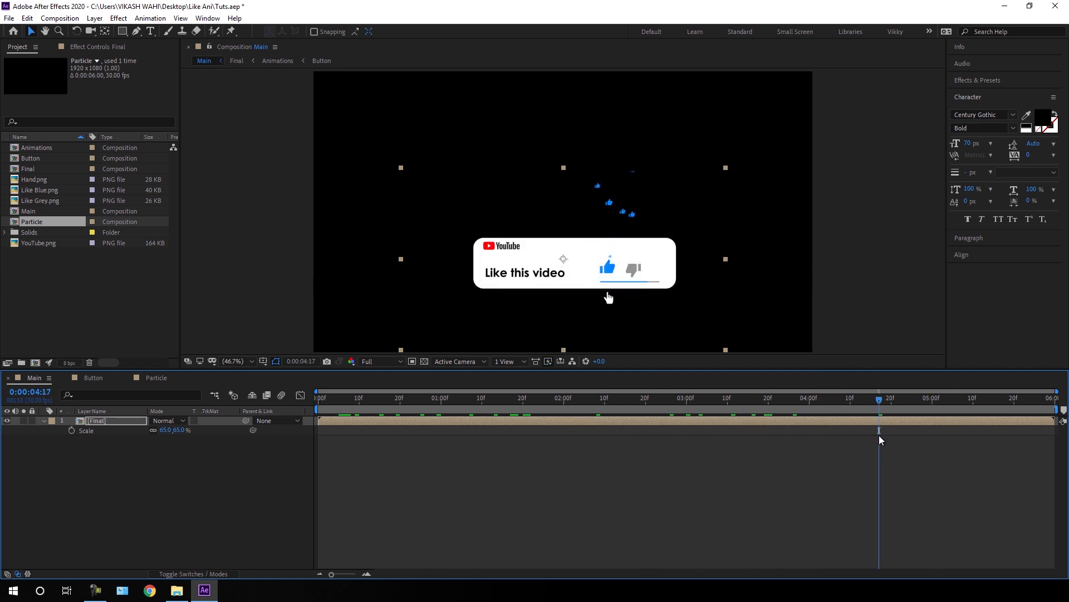
Step: Open the Final composition and play its animation from 0:00:00:00 in a maximized viewer
double_click(108, 420)
drag(483, 400, 315, 396)
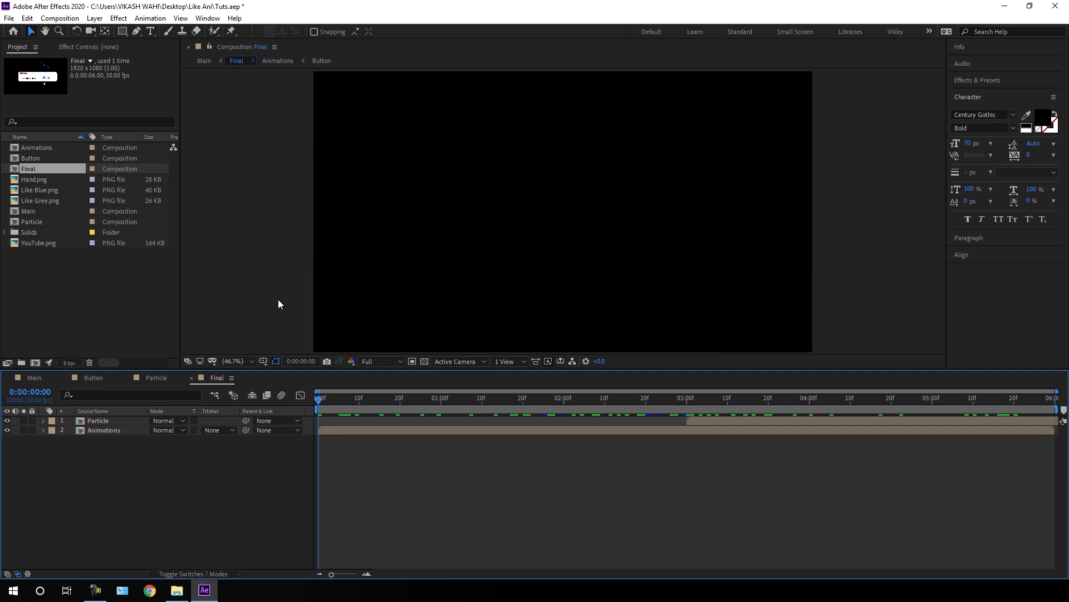
key(grave)
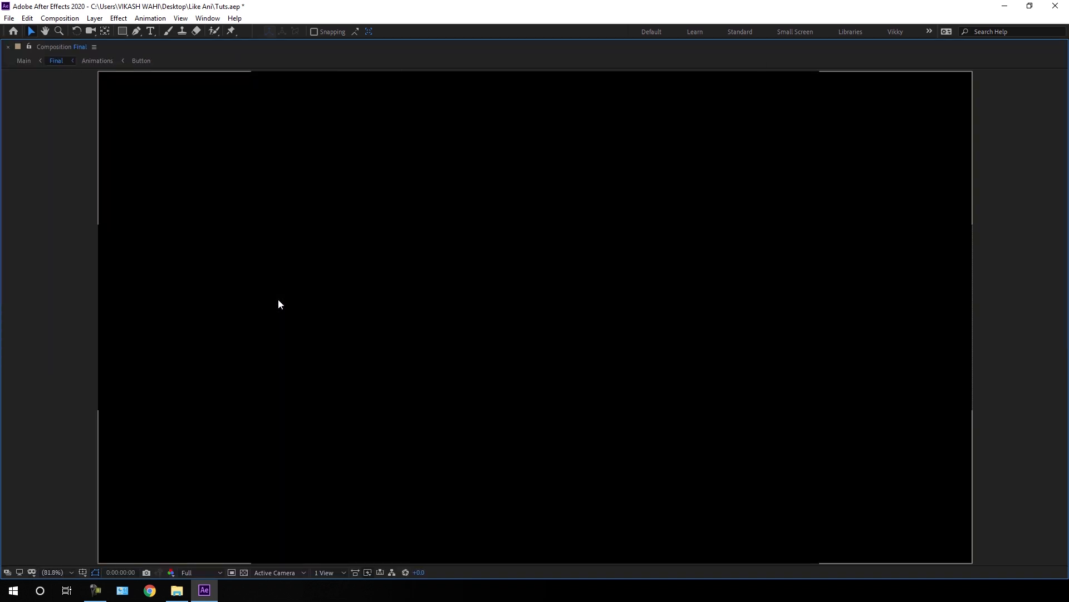
key(space)
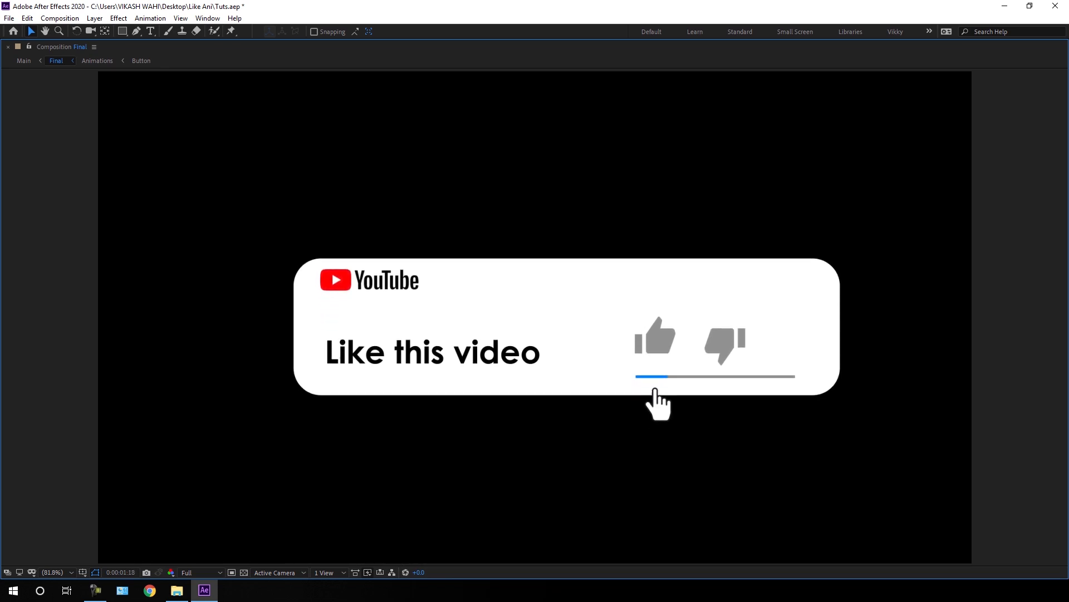